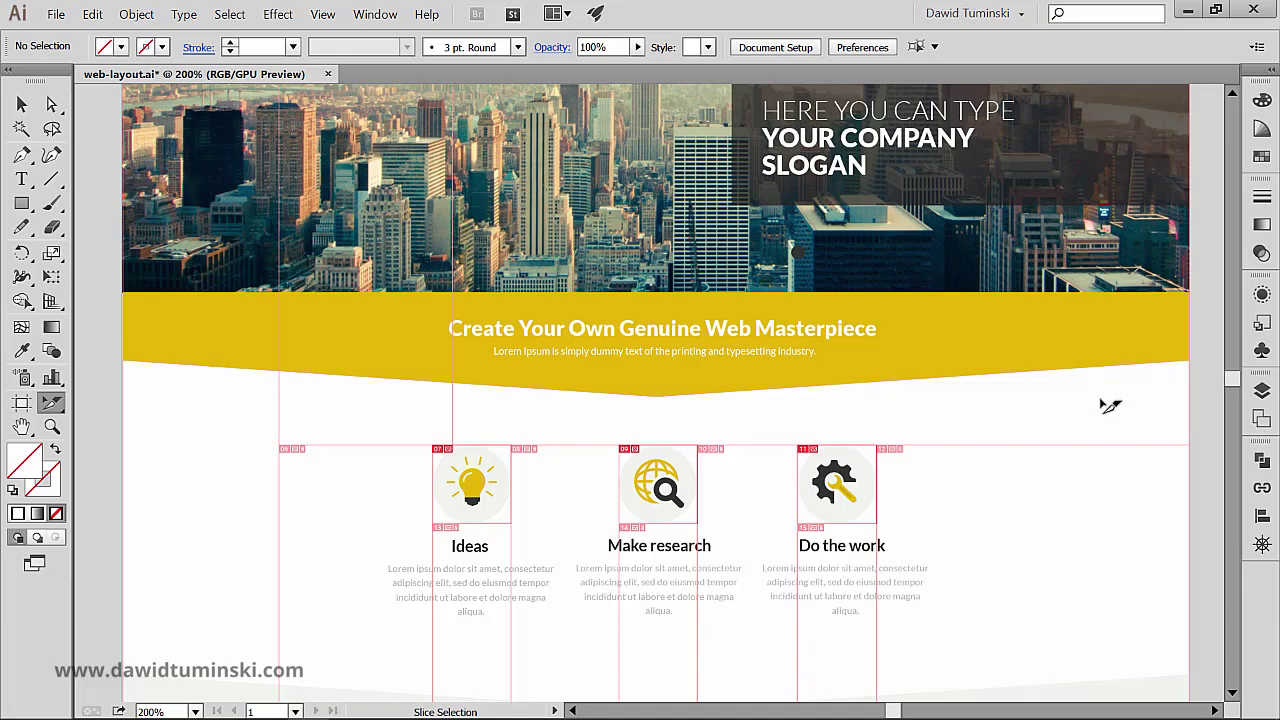
# Select the gear, globe and lightbulb icon slices together.
pyautogui.click(855, 483)
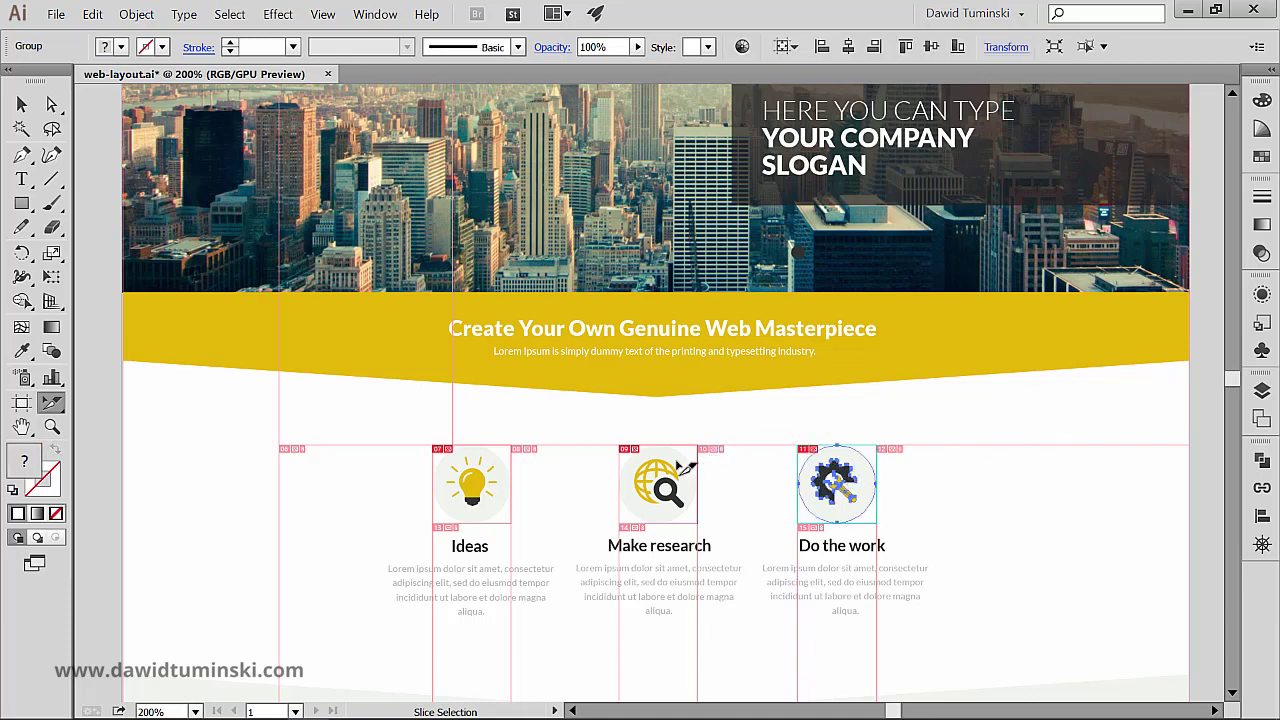
pyautogui.keyDown('shift'); pyautogui.click(680, 465); pyautogui.keyUp('shift')
pyautogui.keyDown('shift'); pyautogui.click(490, 480); pyautogui.keyUp('shift')
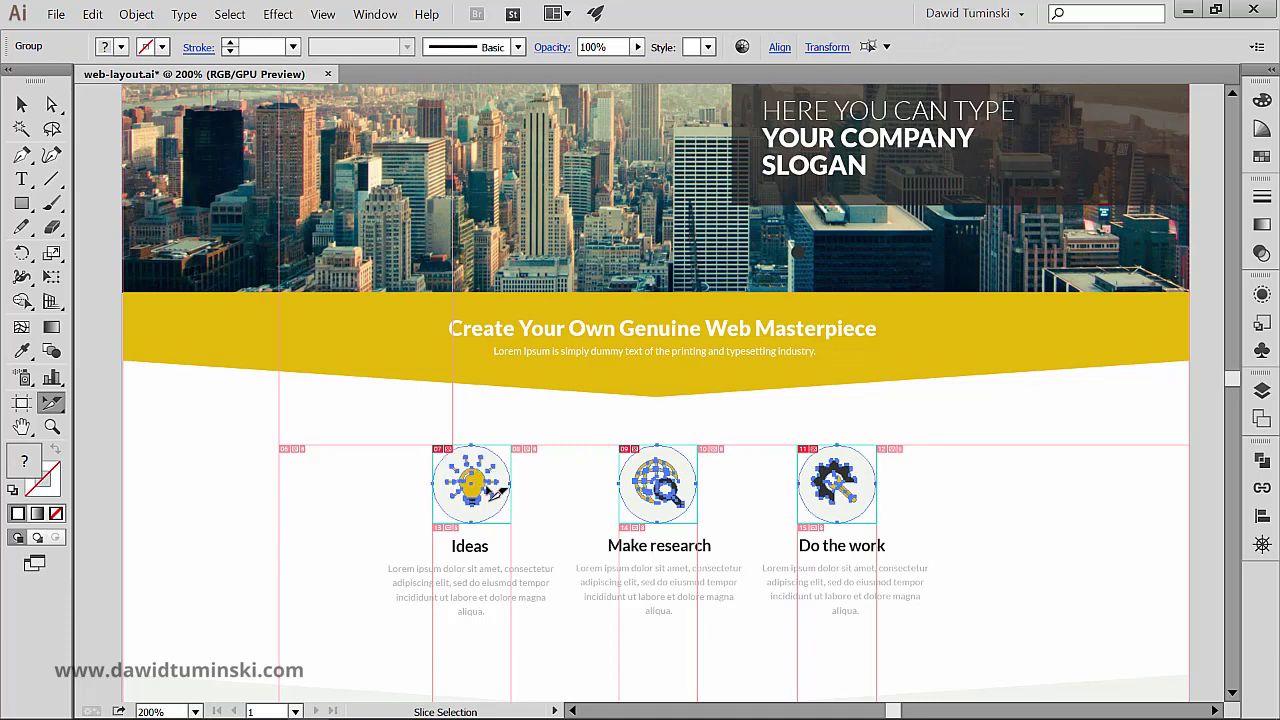
# Save the selected slices as PNG images named 'icon' in the Assets folder.
pyautogui.click(54, 20)
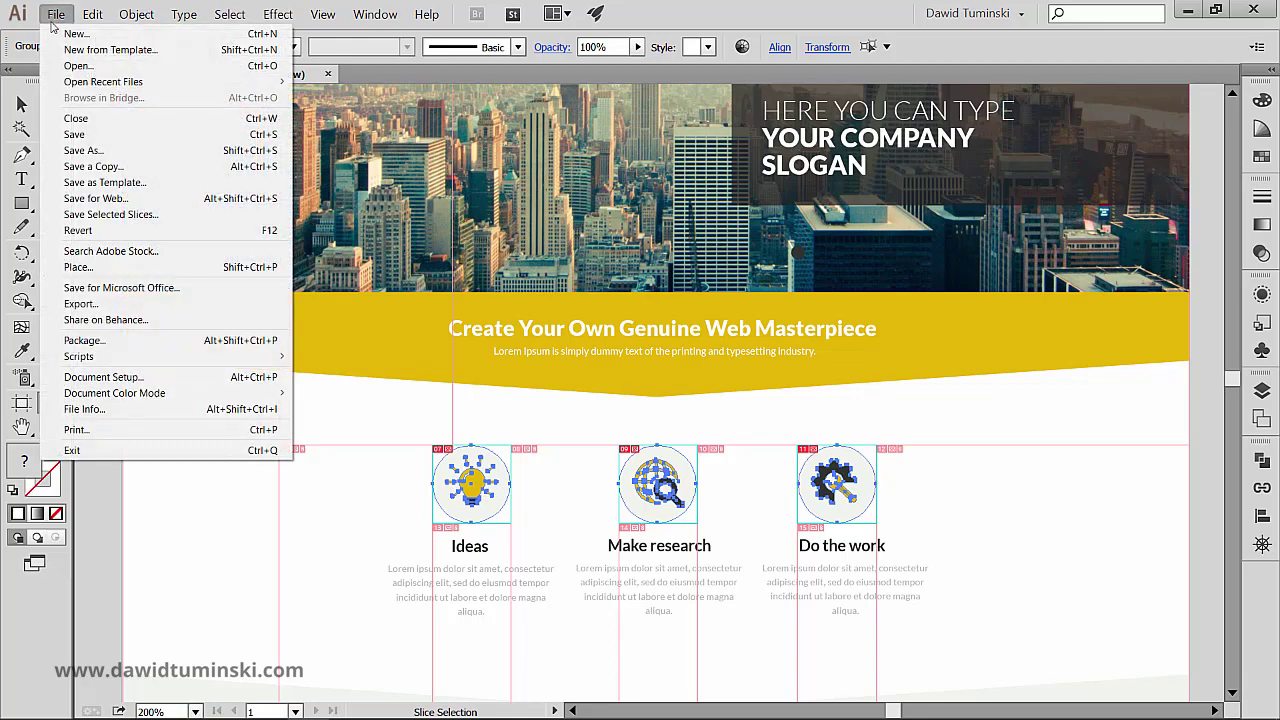
pyautogui.click(127, 216)
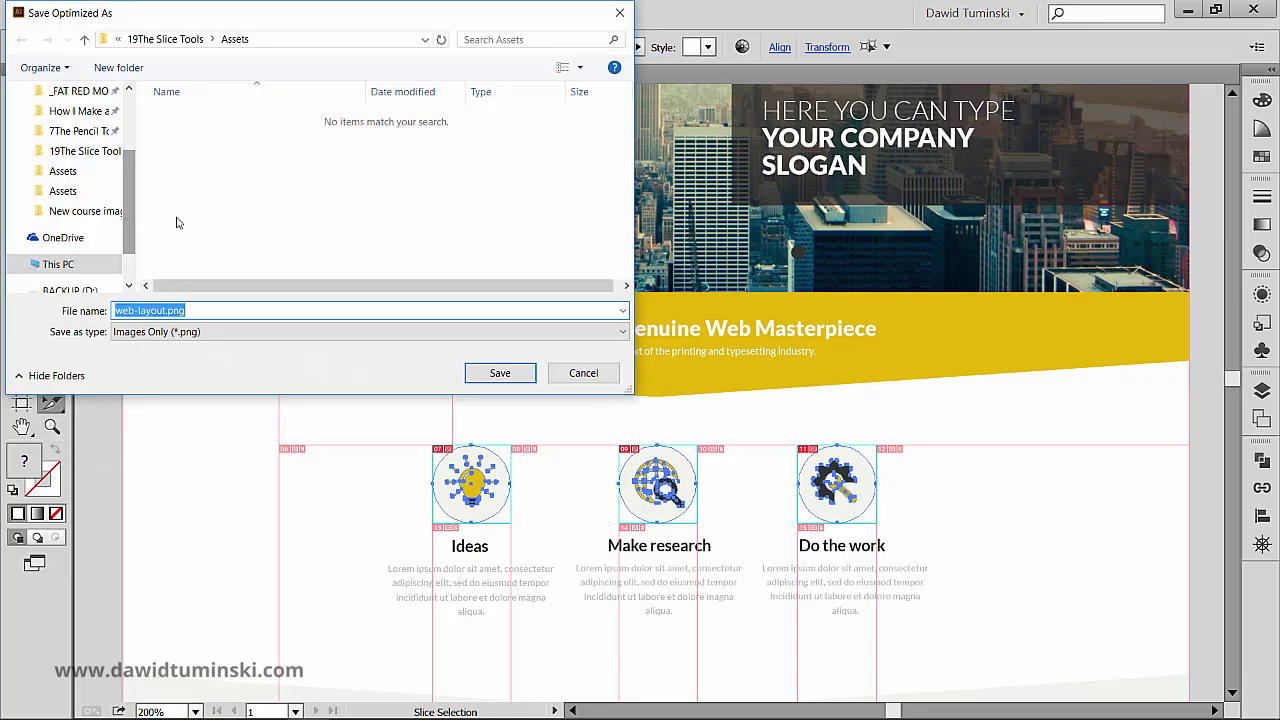
pyautogui.moveTo(307, 23); pyautogui.dragTo(374, 91)
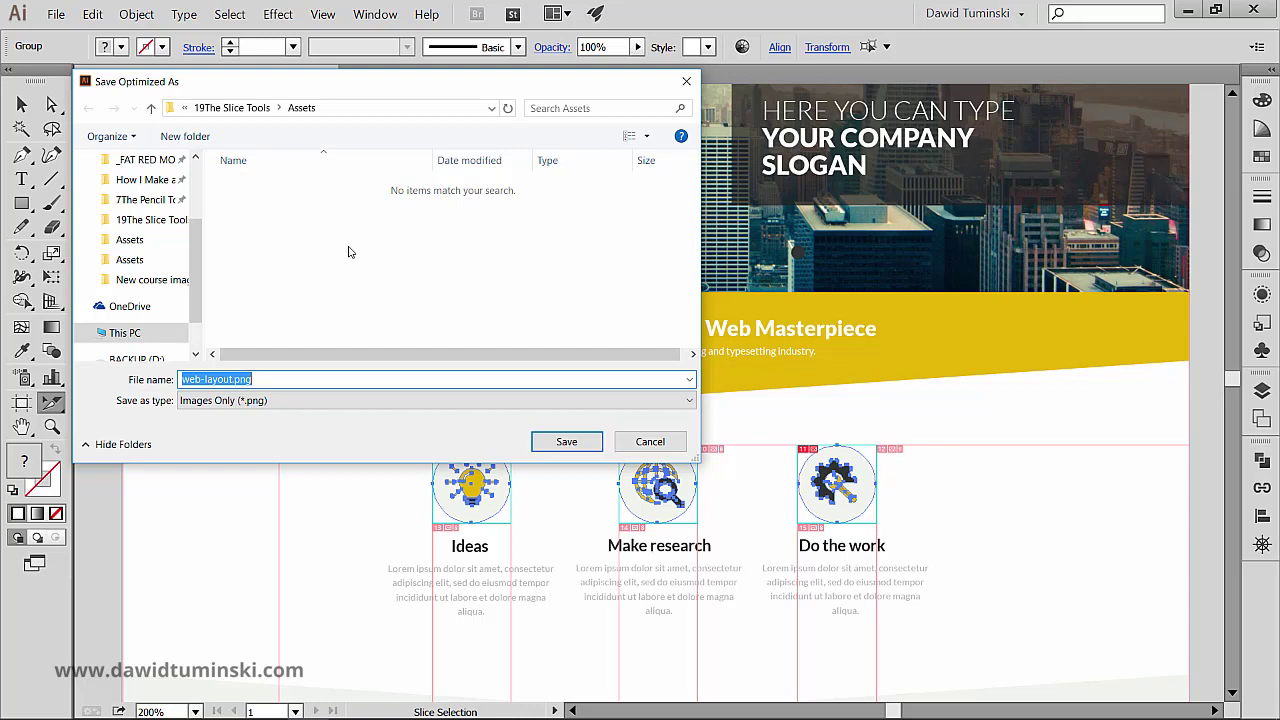
pyautogui.write('icon')
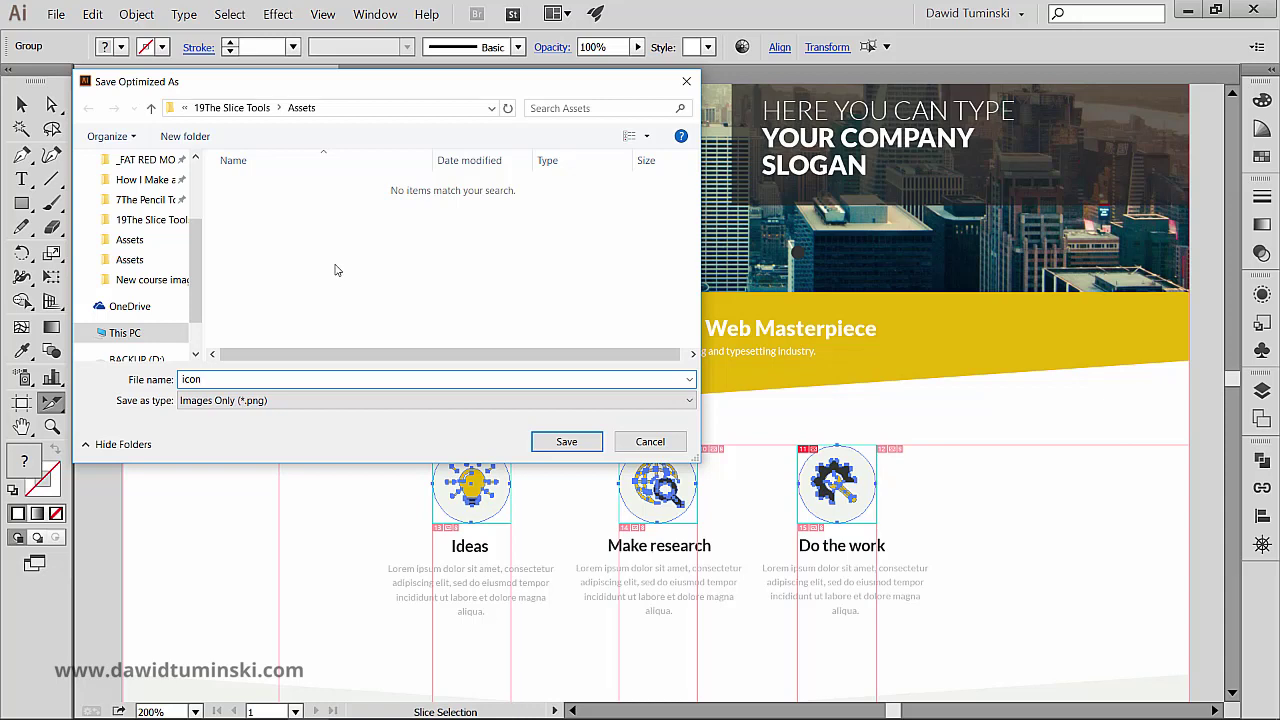
pyautogui.click(401, 401)
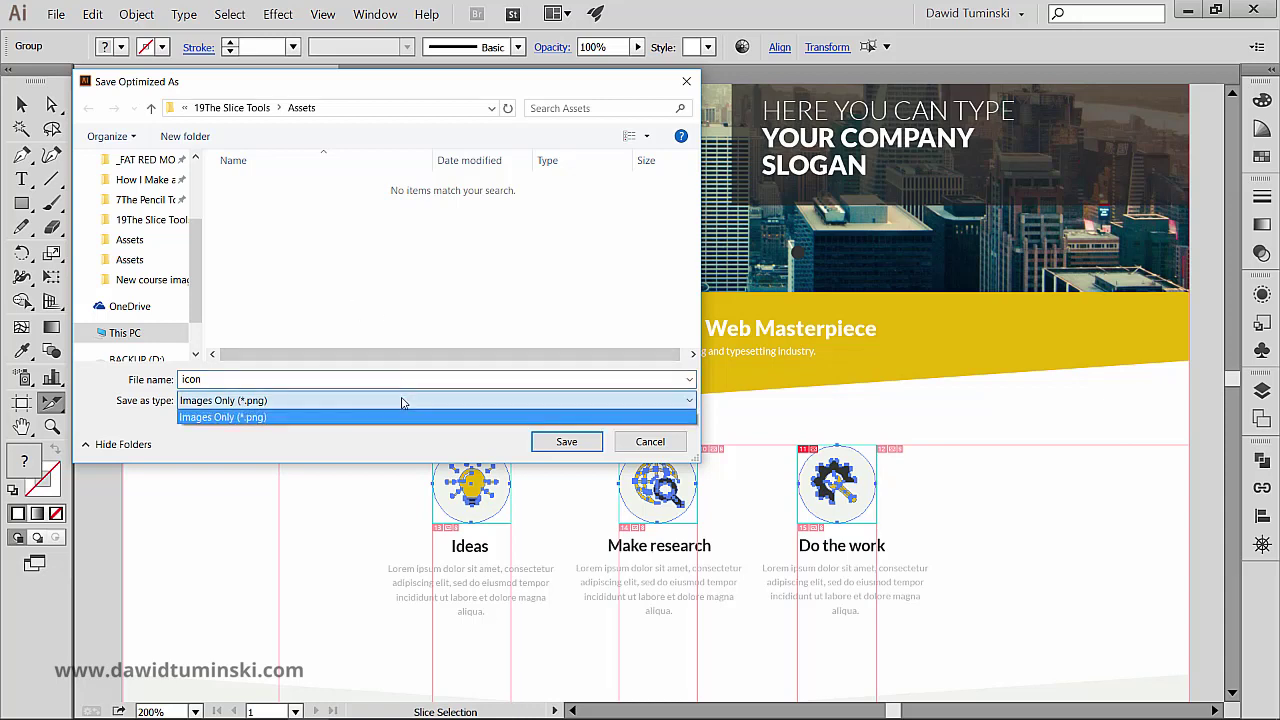
pyautogui.click(402, 402)
pyautogui.click(402, 402)
pyautogui.click(402, 402)
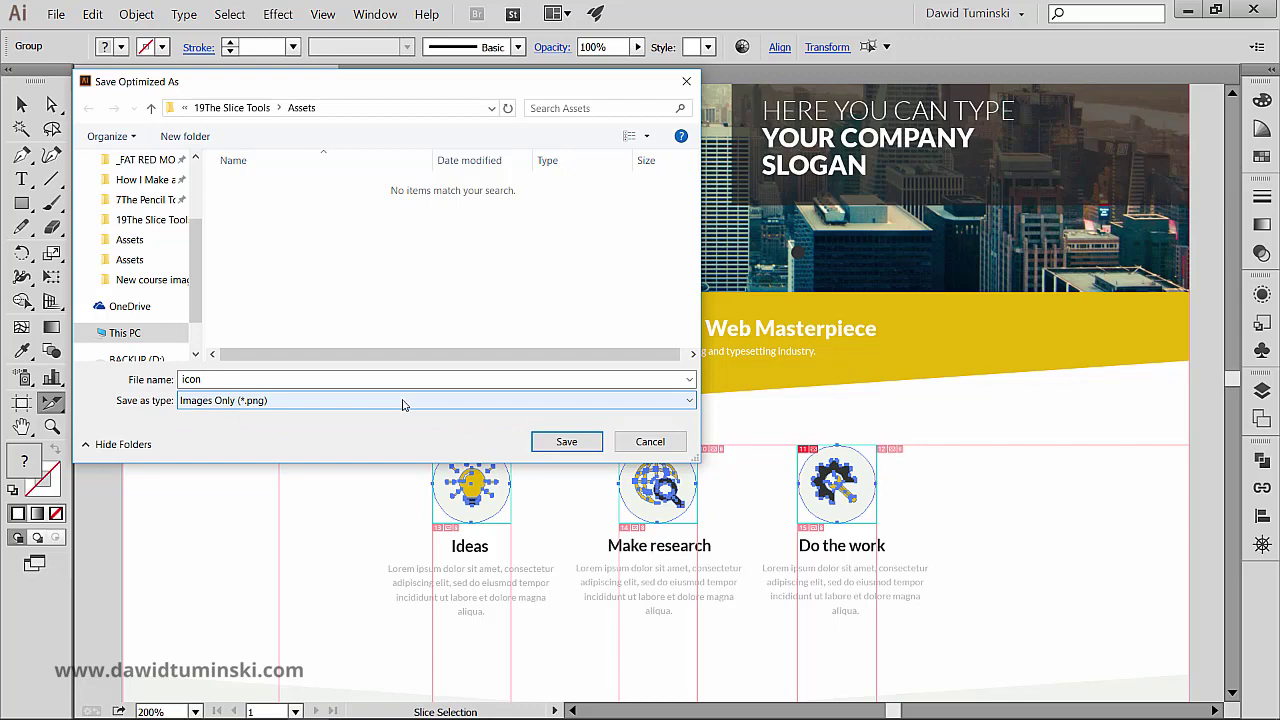
pyautogui.press('Return')
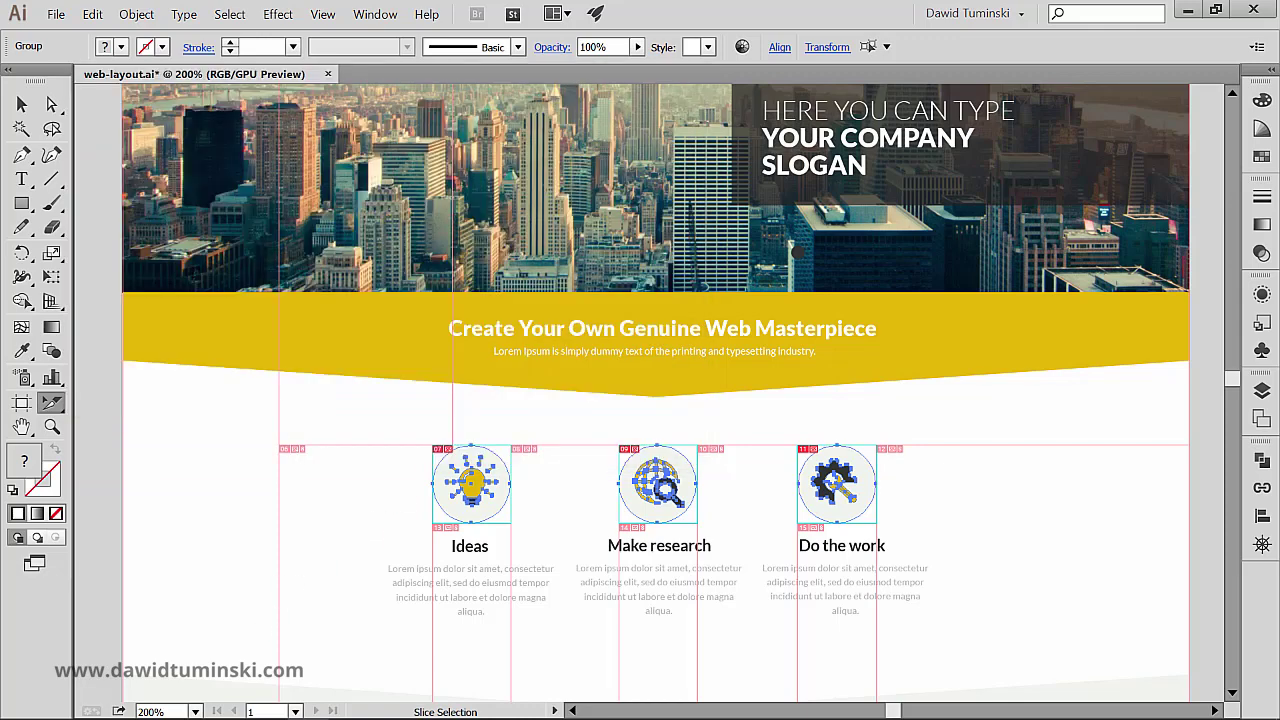
pyautogui.click(183, 703)
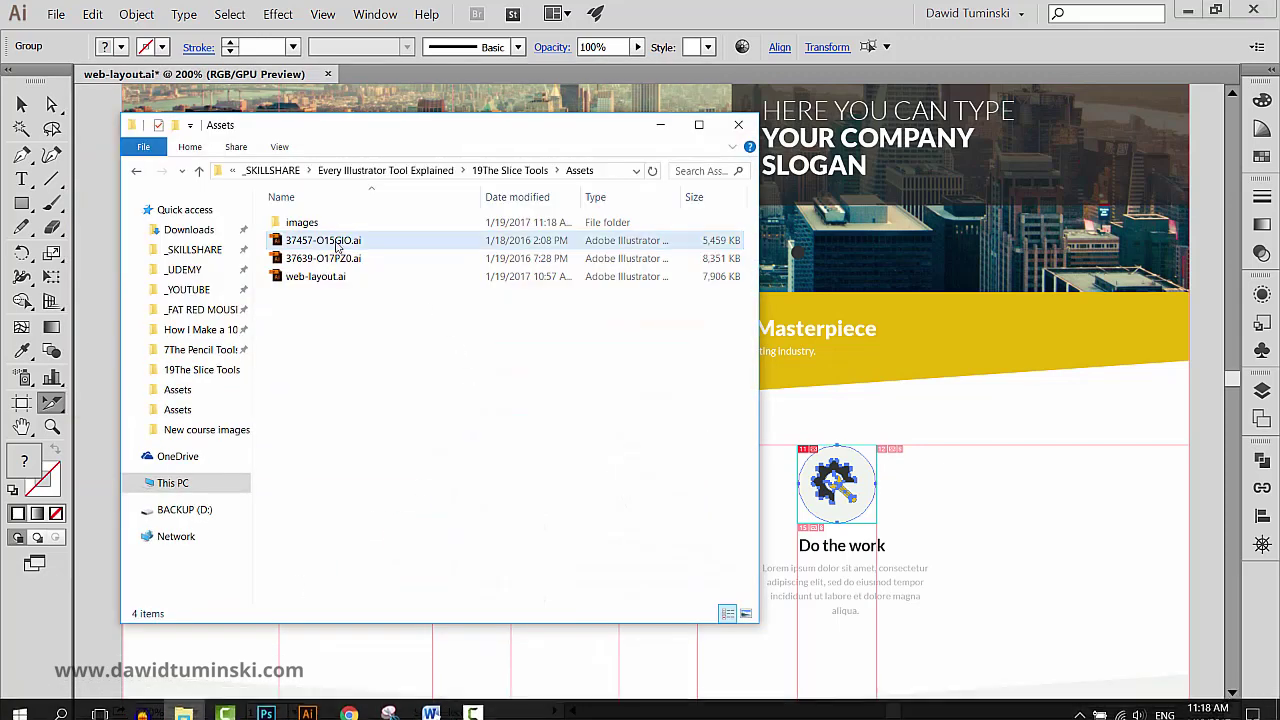
pyautogui.doubleClick(314, 224)
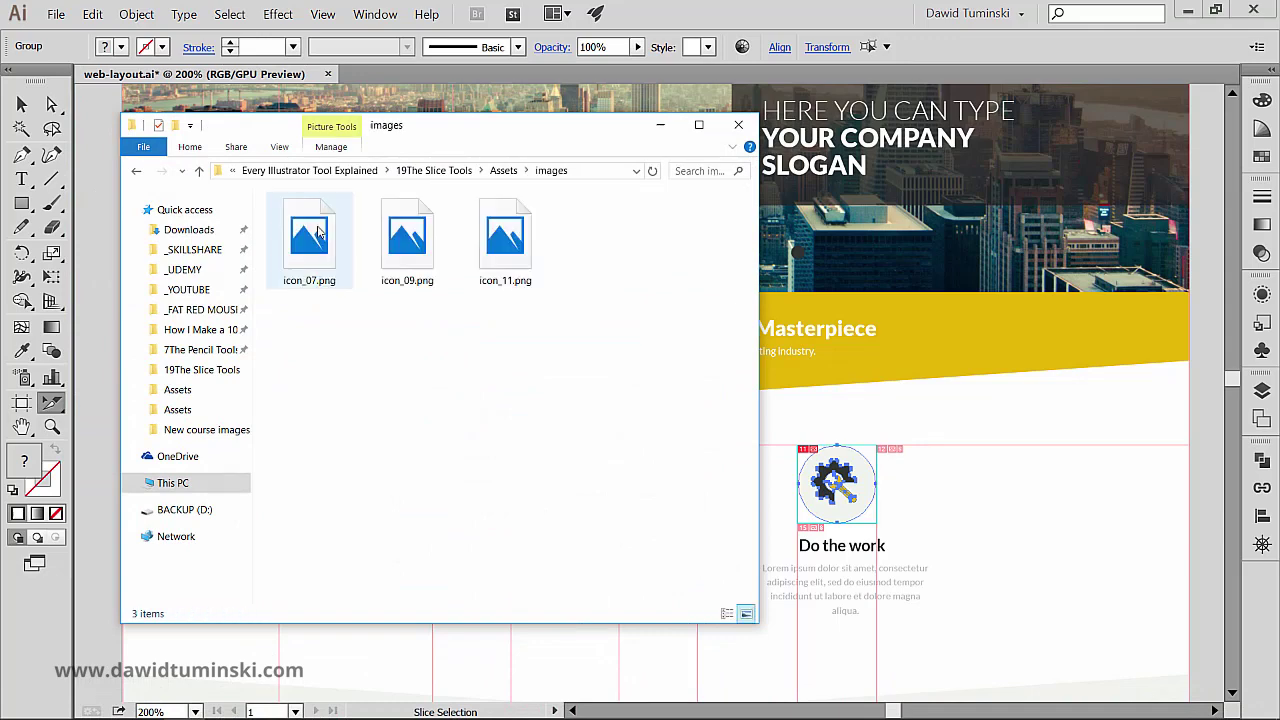
pyautogui.click(398, 255)
pyautogui.click(505, 250)
pyautogui.click(414, 251)
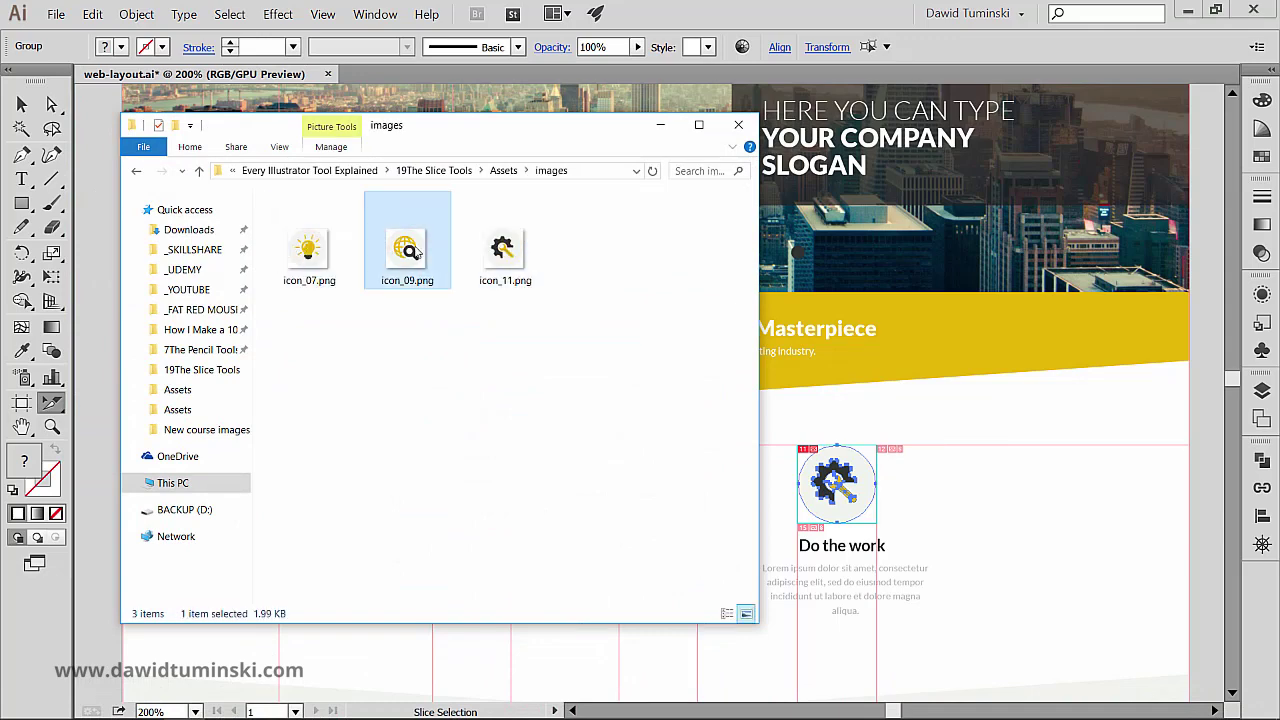
pyautogui.click(320, 255)
pyautogui.click(505, 384)
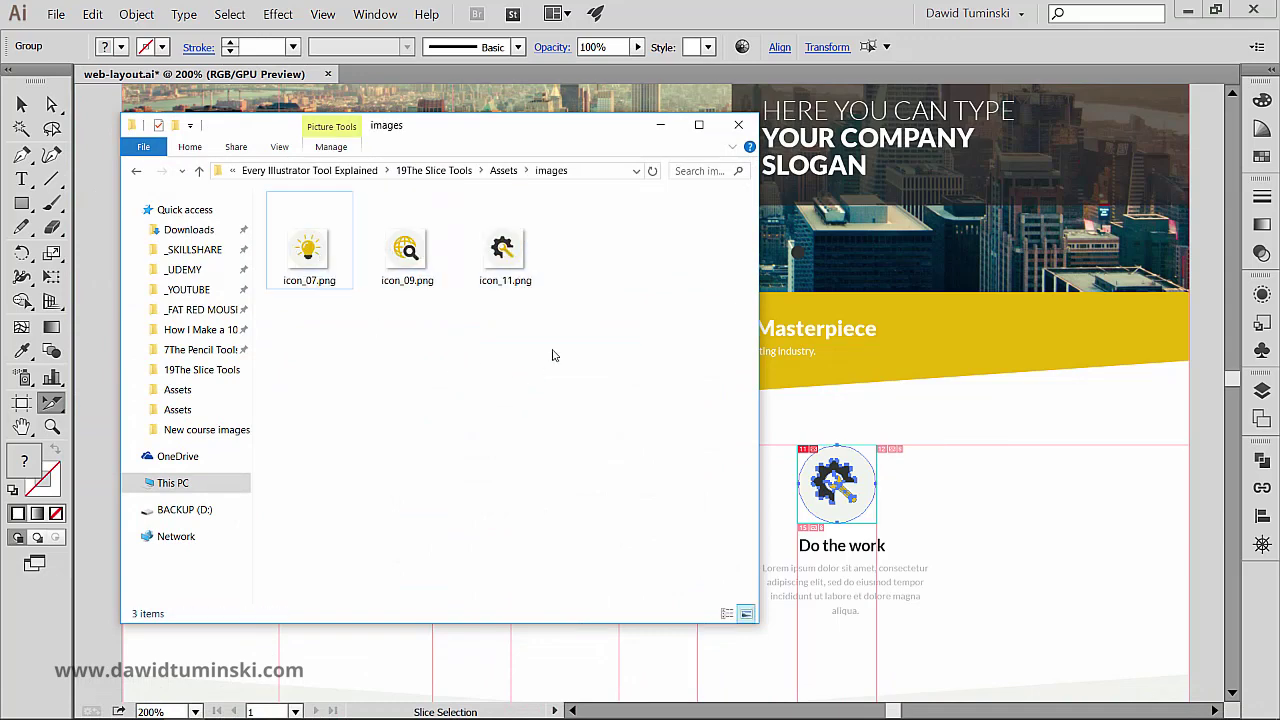
pyautogui.click(1026, 498)
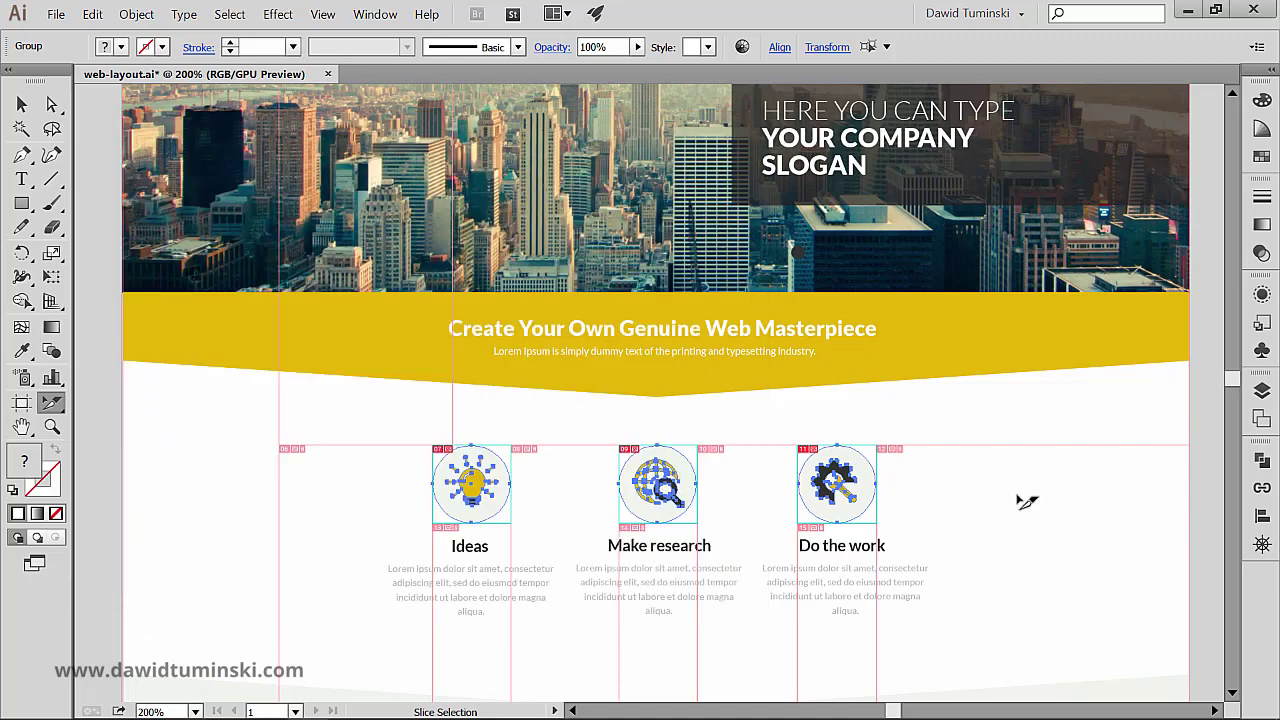
# Open Save for Web for web-layout.ai and preview the Original unoptimized artwork.
pyautogui.moveTo(1026, 498); pyautogui.dragTo(957, 448)
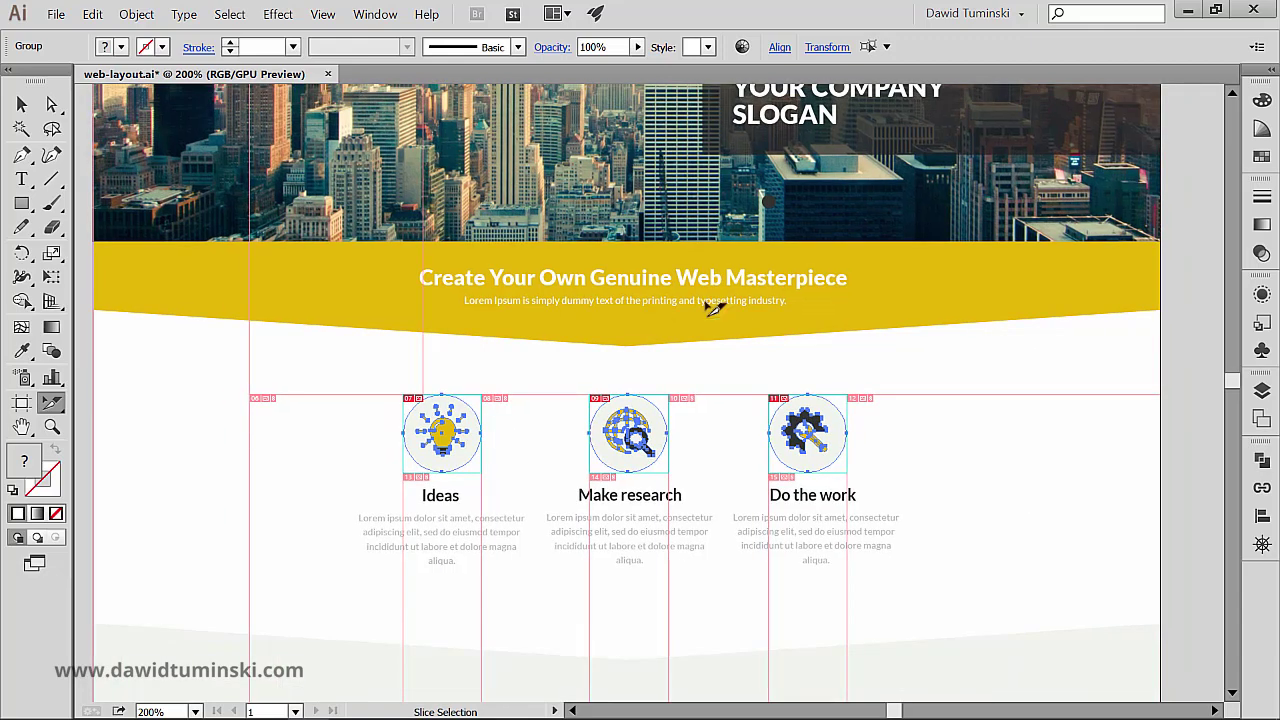
pyautogui.click(57, 15)
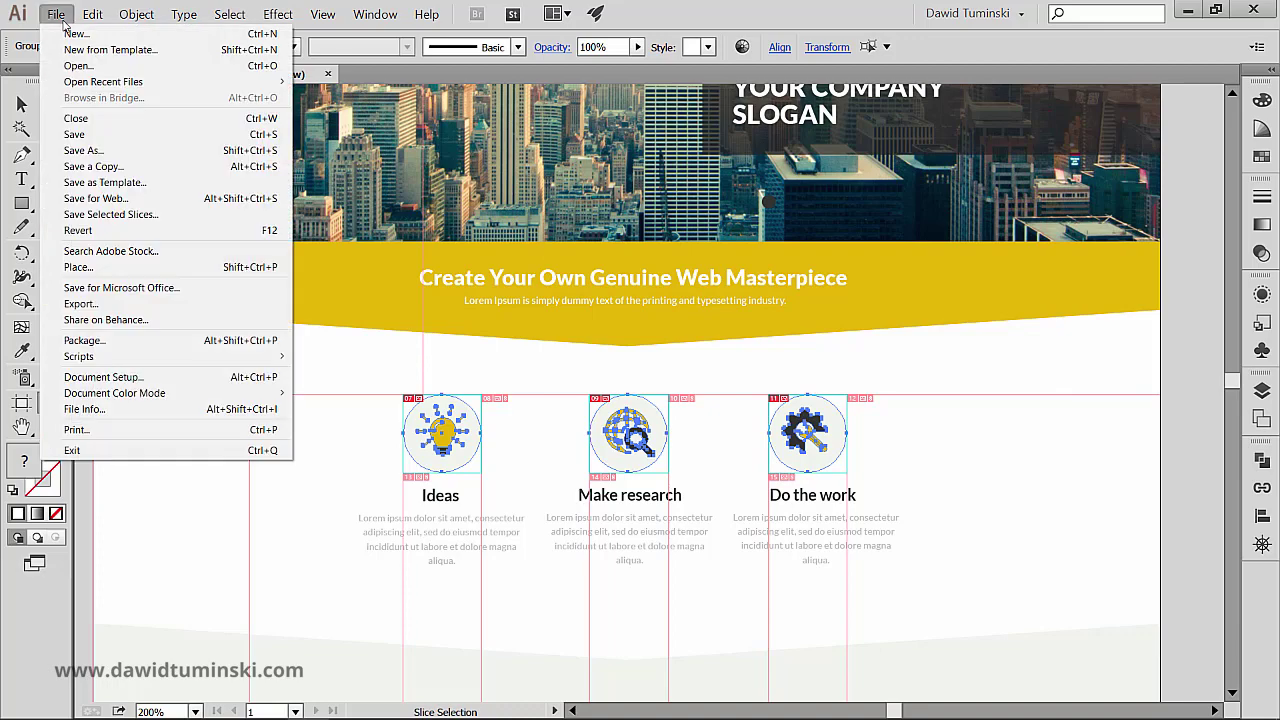
pyautogui.click(167, 199)
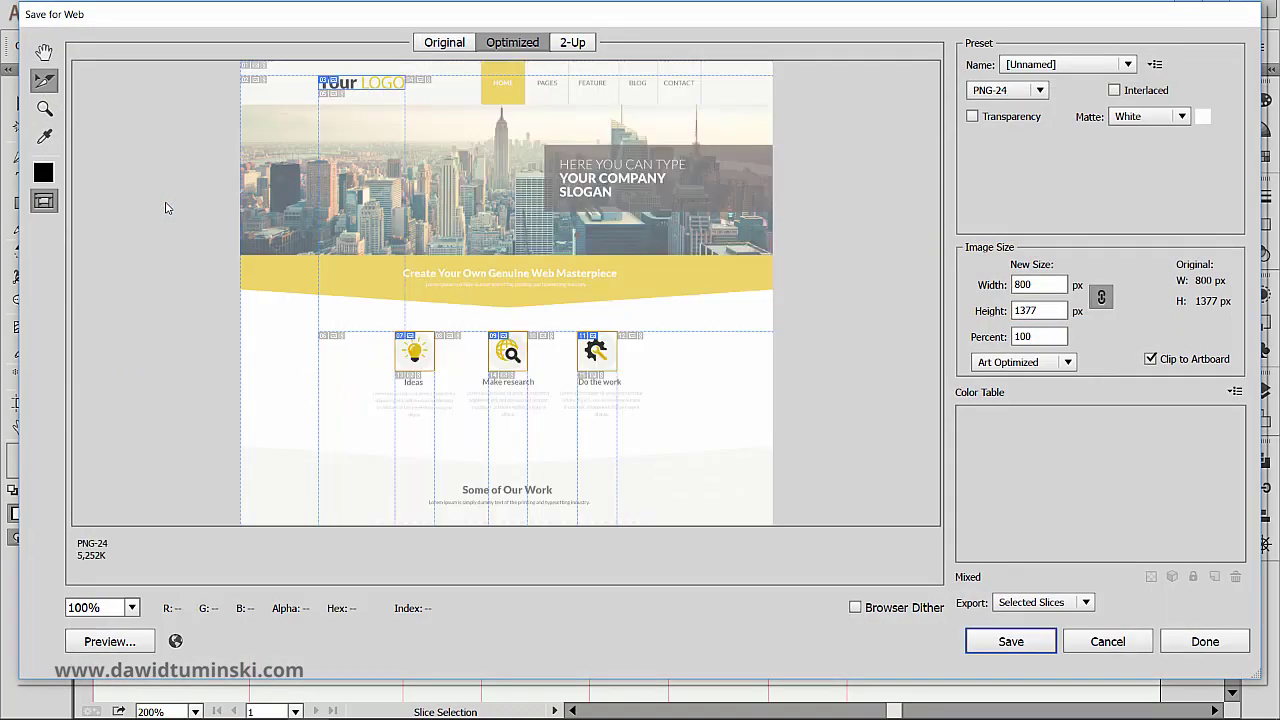
pyautogui.click(430, 46)
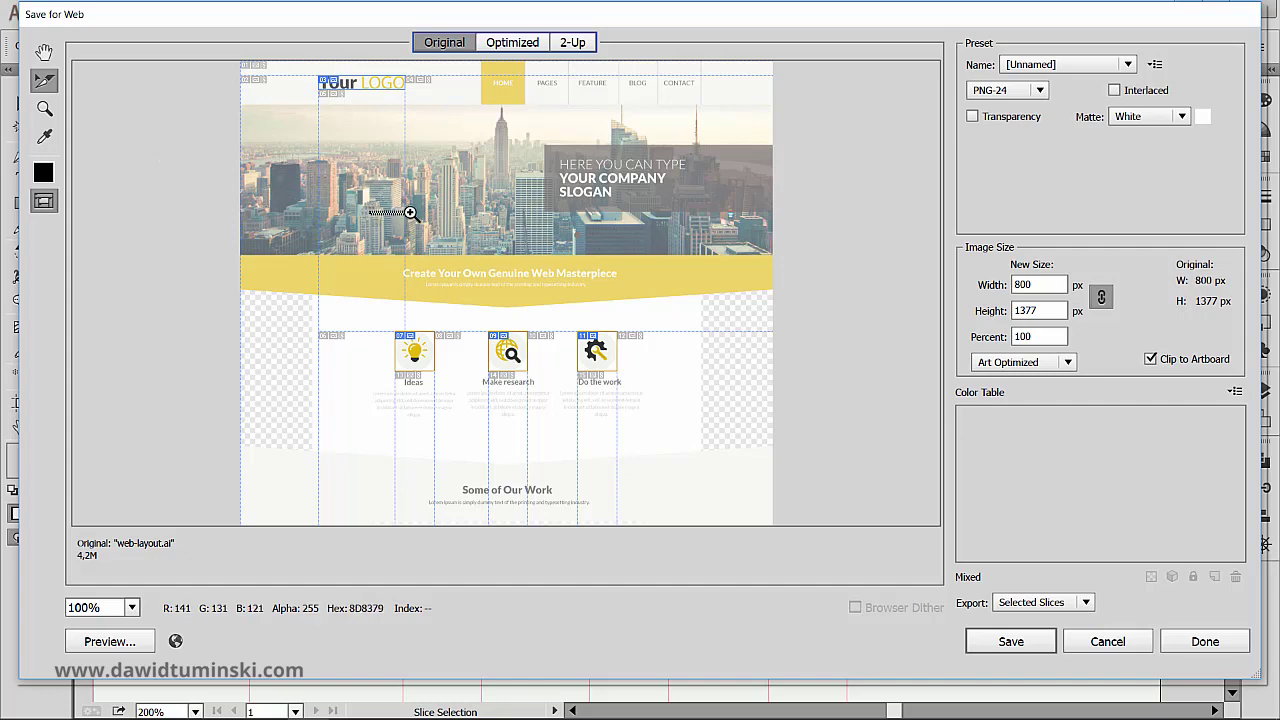
# Zoom the preview in on the icons and pick the Ideas and Do the work slices.
pyautogui.moveTo(370, 213); pyautogui.dragTo(333, 77)
pyautogui.moveTo(543, 194); pyautogui.dragTo(466, 234)
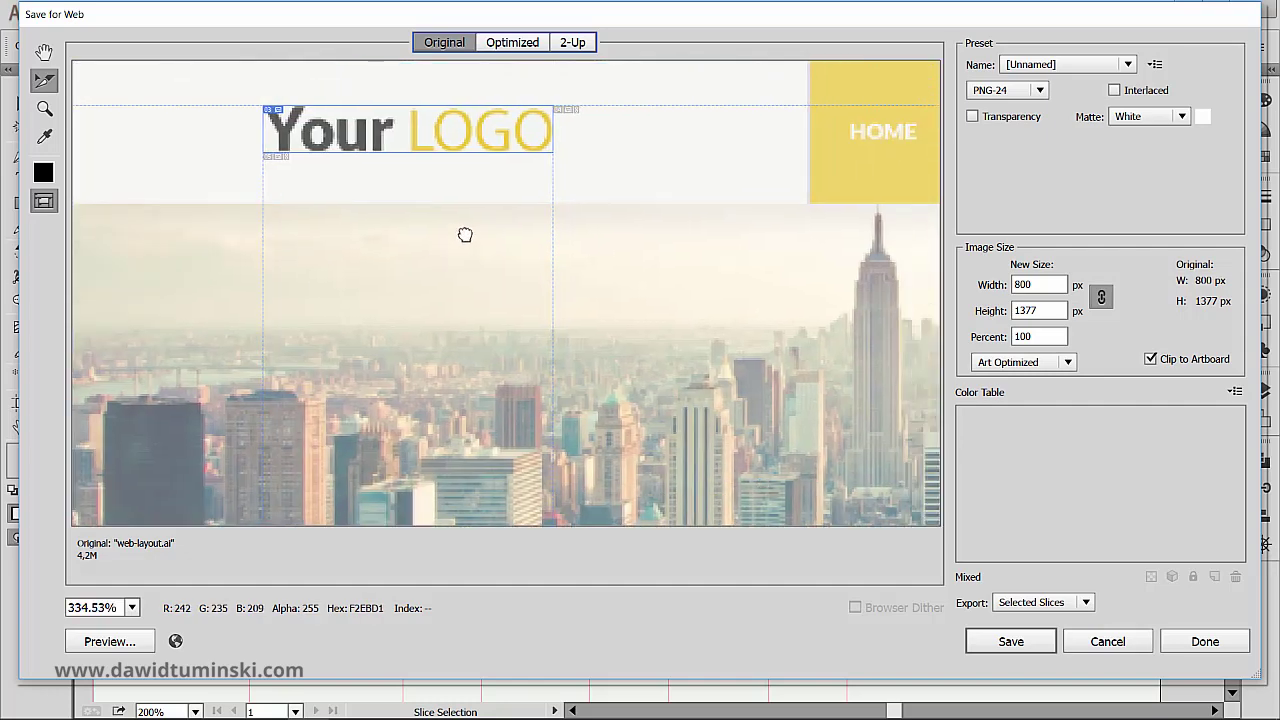
pyautogui.scroll(-3, 540, 340)
pyautogui.scroll(-5, 538, 371)
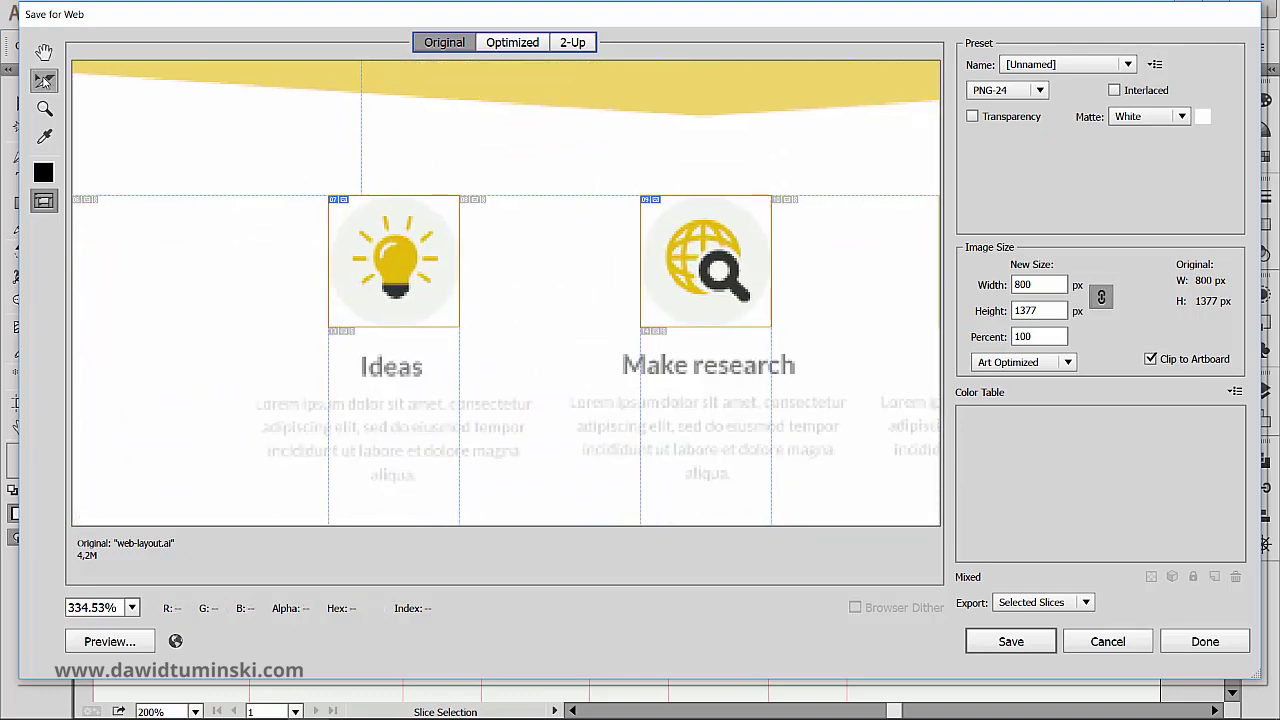
pyautogui.click(380, 234)
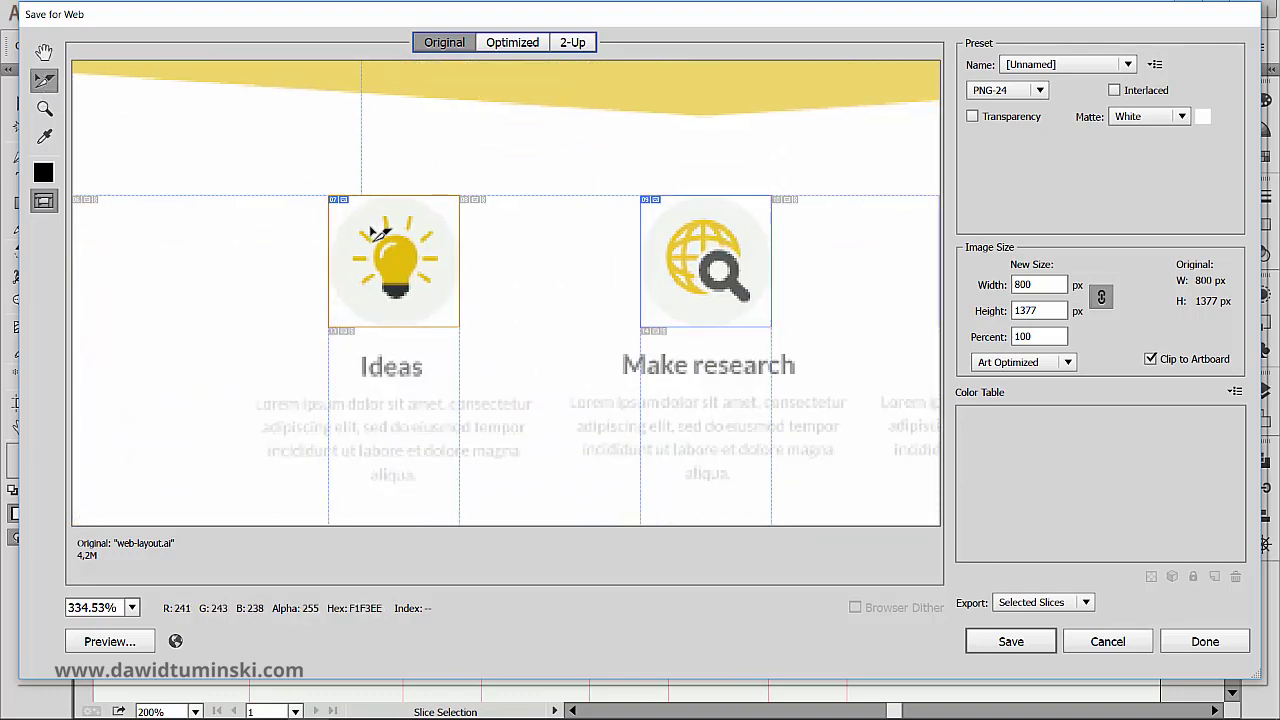
pyautogui.hscroll(3, 794, 271)
pyautogui.click(680, 237)
pyautogui.moveTo(700, 386); pyautogui.dragTo(743, 349)
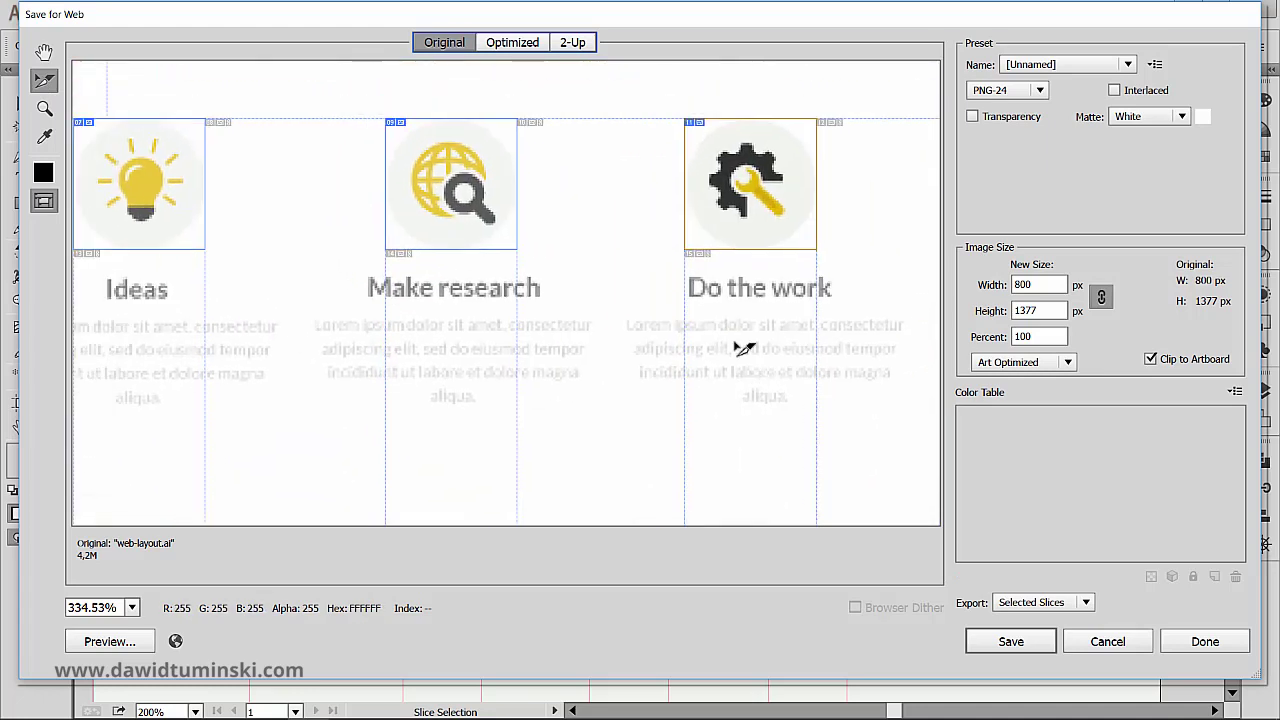
# Select the globe, wrench and bulb slices and set Export to Selected Slices.
pyautogui.click(1083, 603)
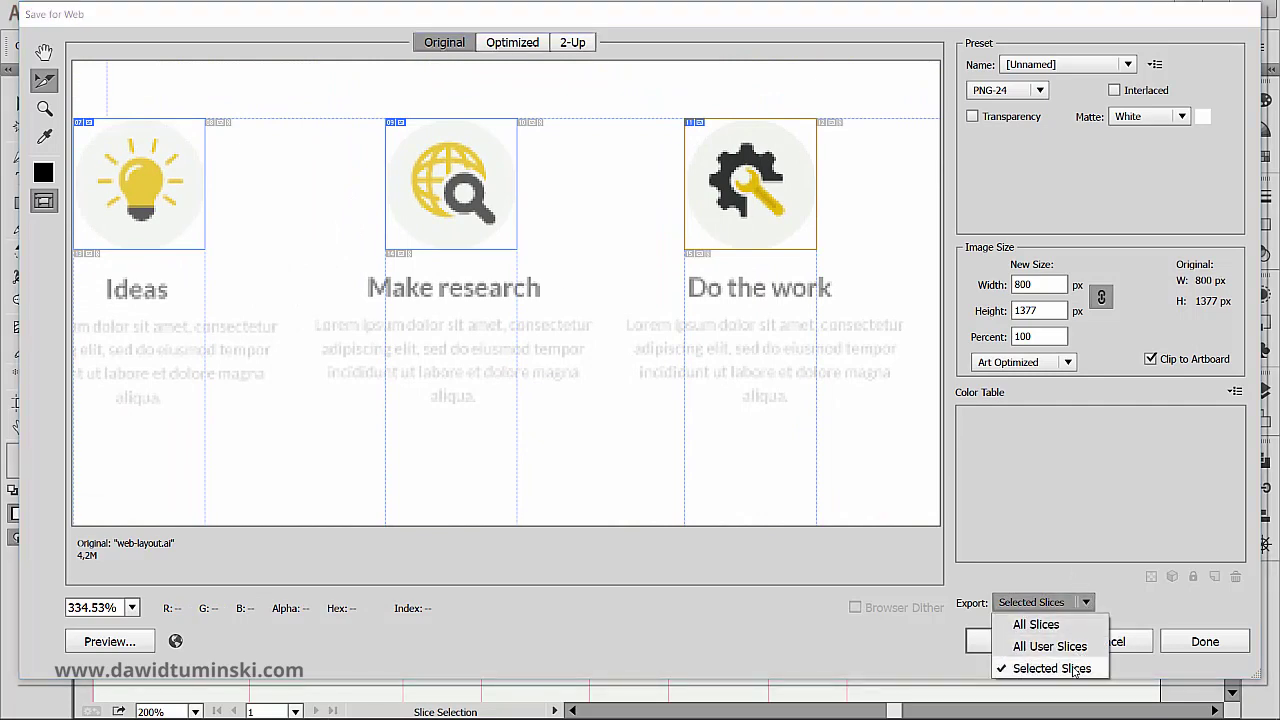
pyautogui.click(1062, 625)
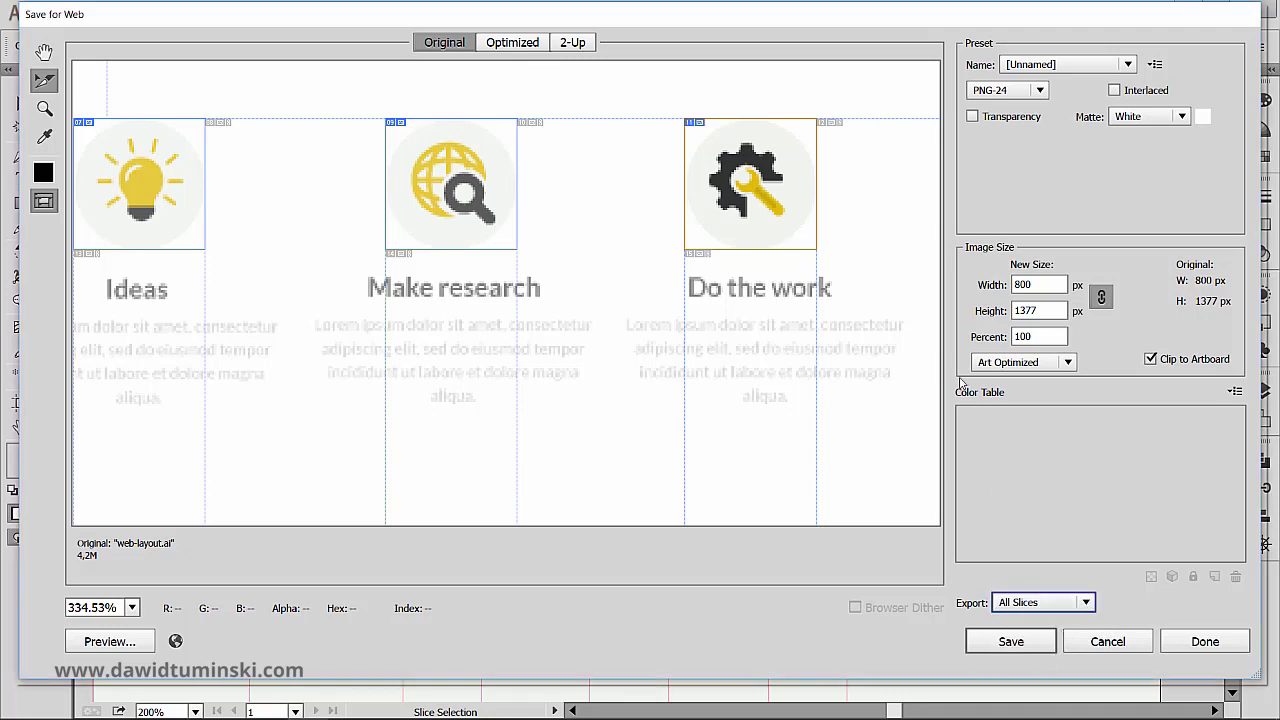
pyautogui.click(445, 175)
pyautogui.keyDown('shift'); pyautogui.click(757, 186); pyautogui.keyUp('shift')
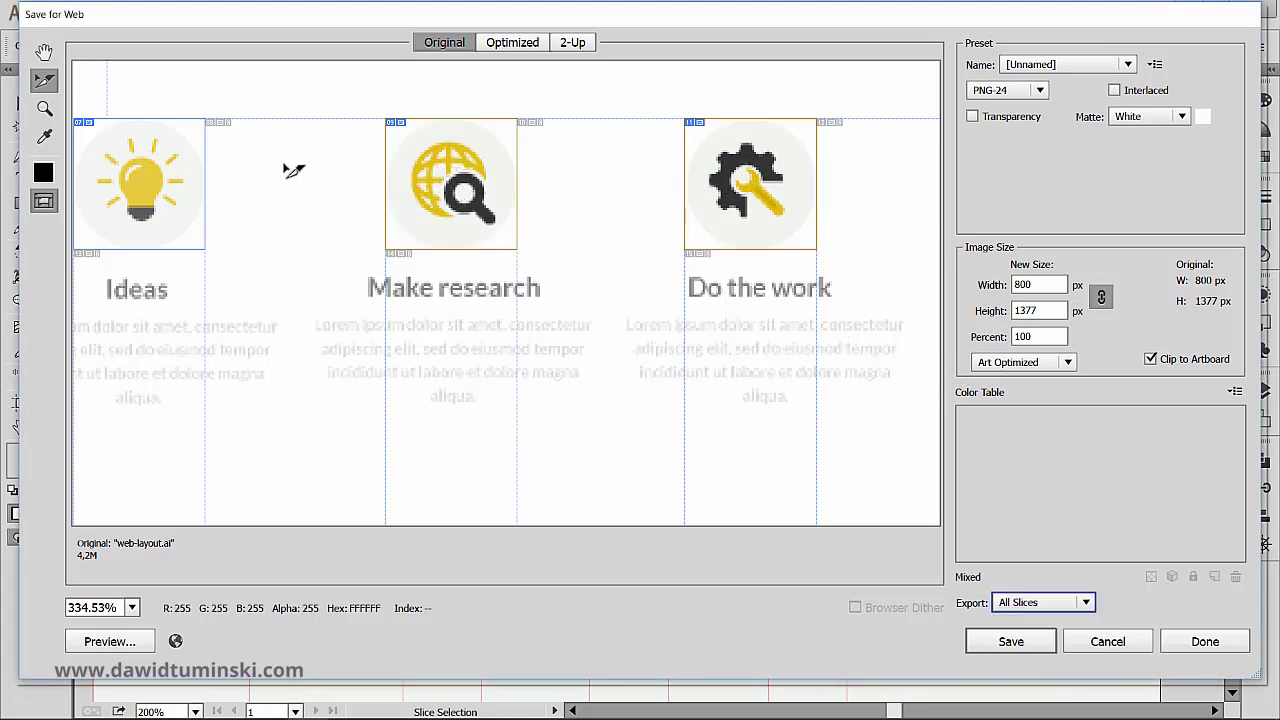
pyautogui.keyDown('shift'); pyautogui.click(195, 166); pyautogui.keyUp('shift')
pyautogui.click(1087, 601)
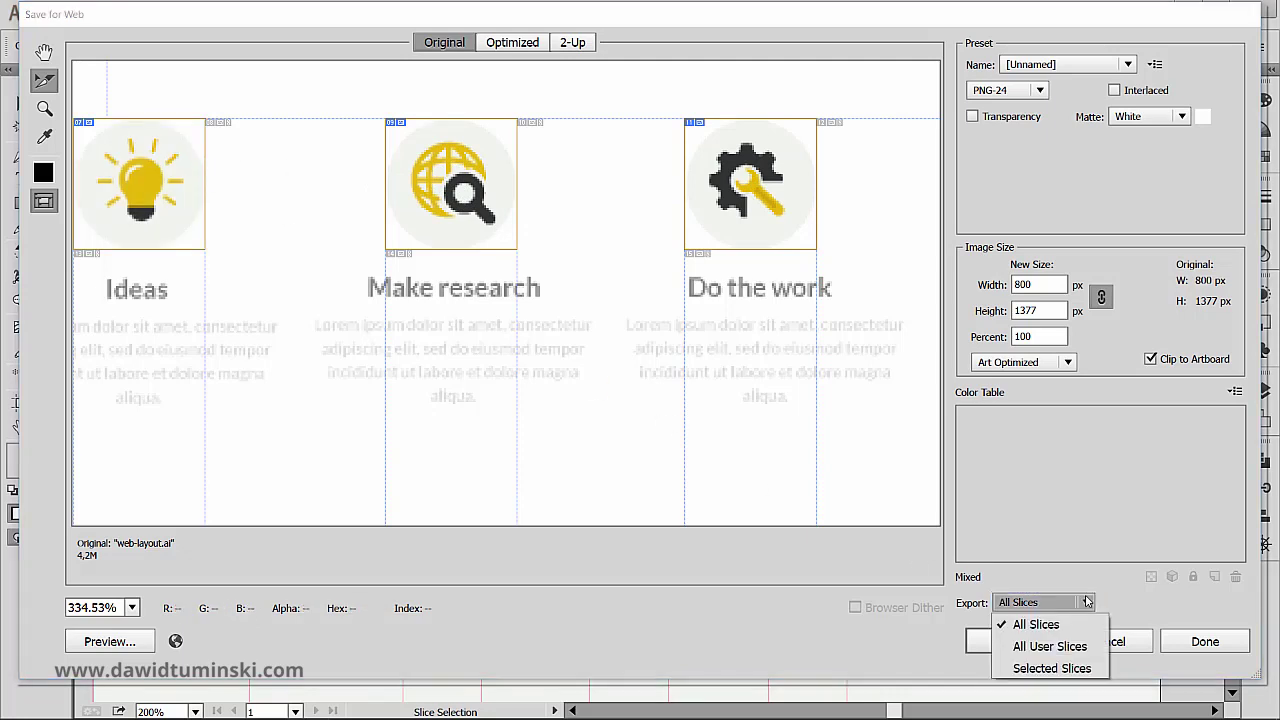
pyautogui.click(1040, 669)
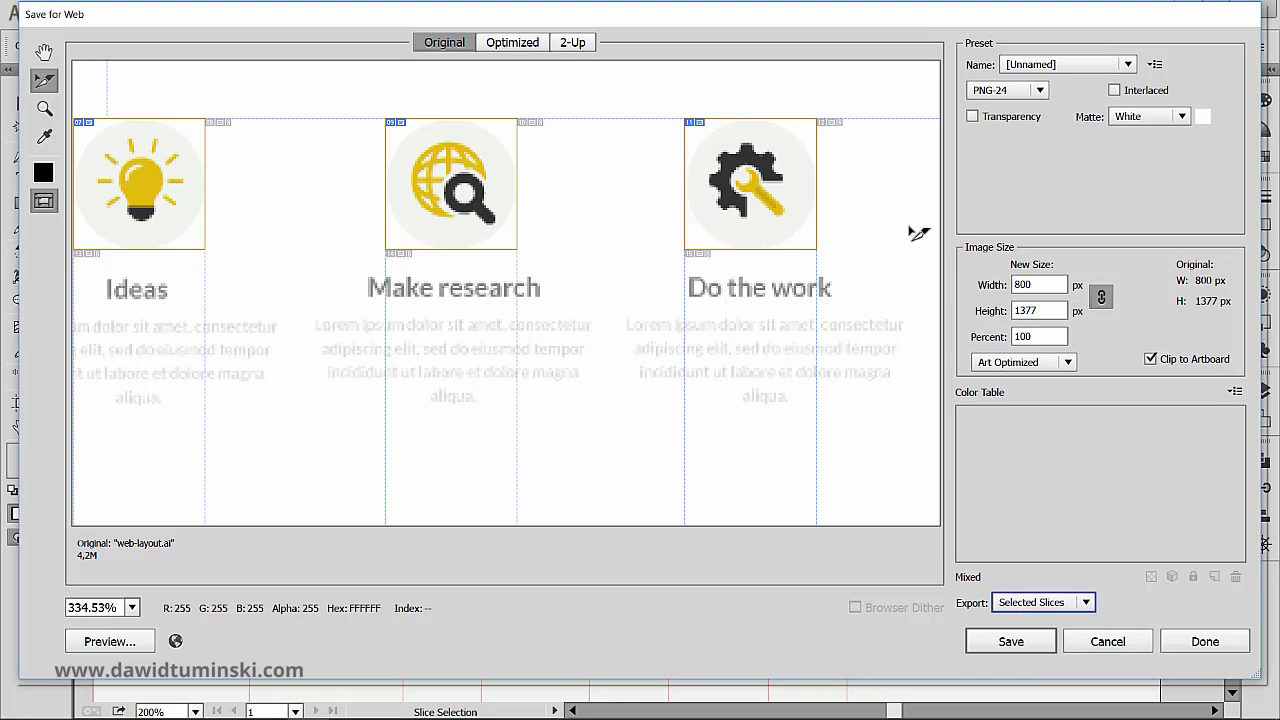
pyautogui.click(1040, 92)
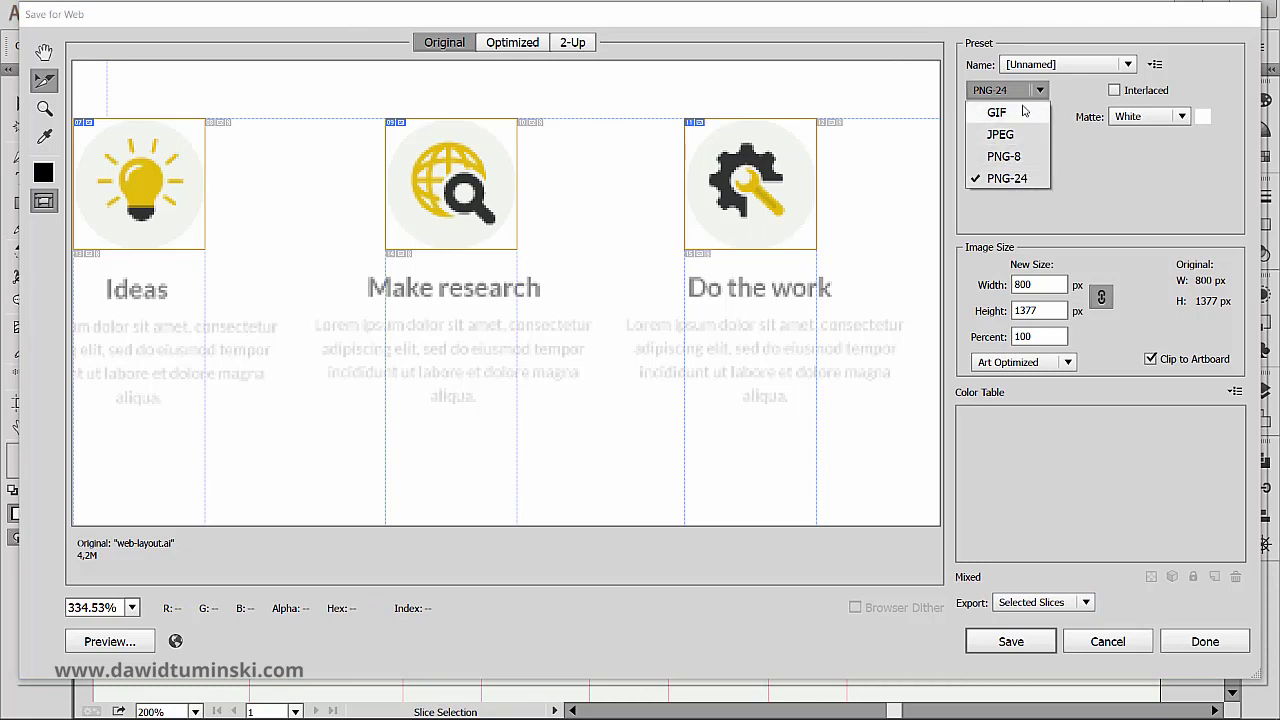
# Change the selected slices' format from PNG-24 to JPEG (High, 60% quality).
pyautogui.click(540, 93)
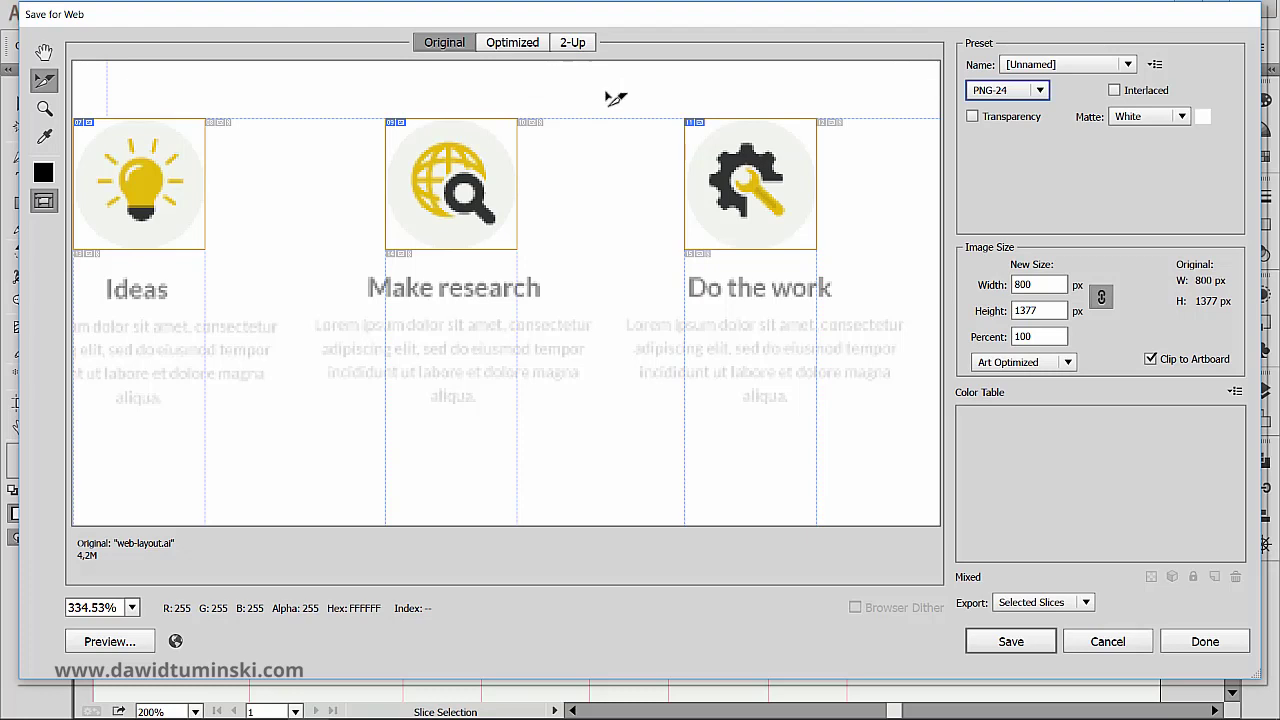
pyautogui.click(1015, 90)
pyautogui.click(1016, 136)
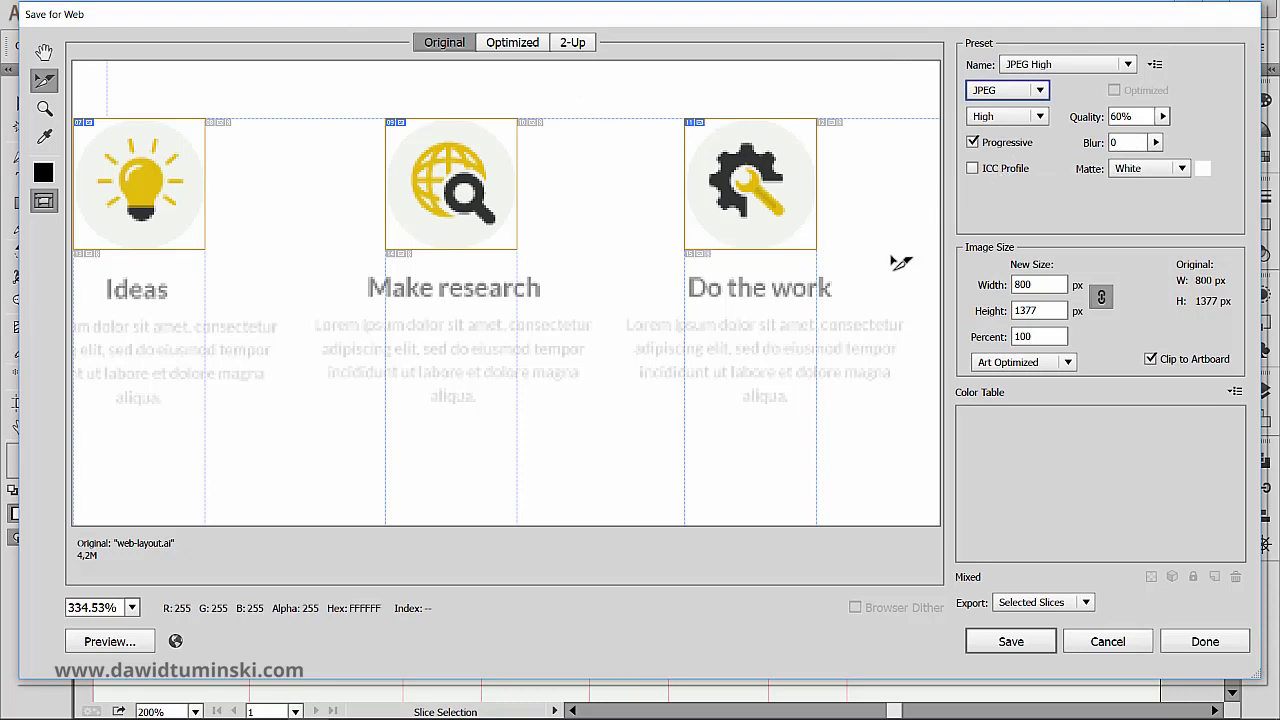
# In 2-Up view, set the Make research globe slice to JPEG quality 10.
pyautogui.click(577, 44)
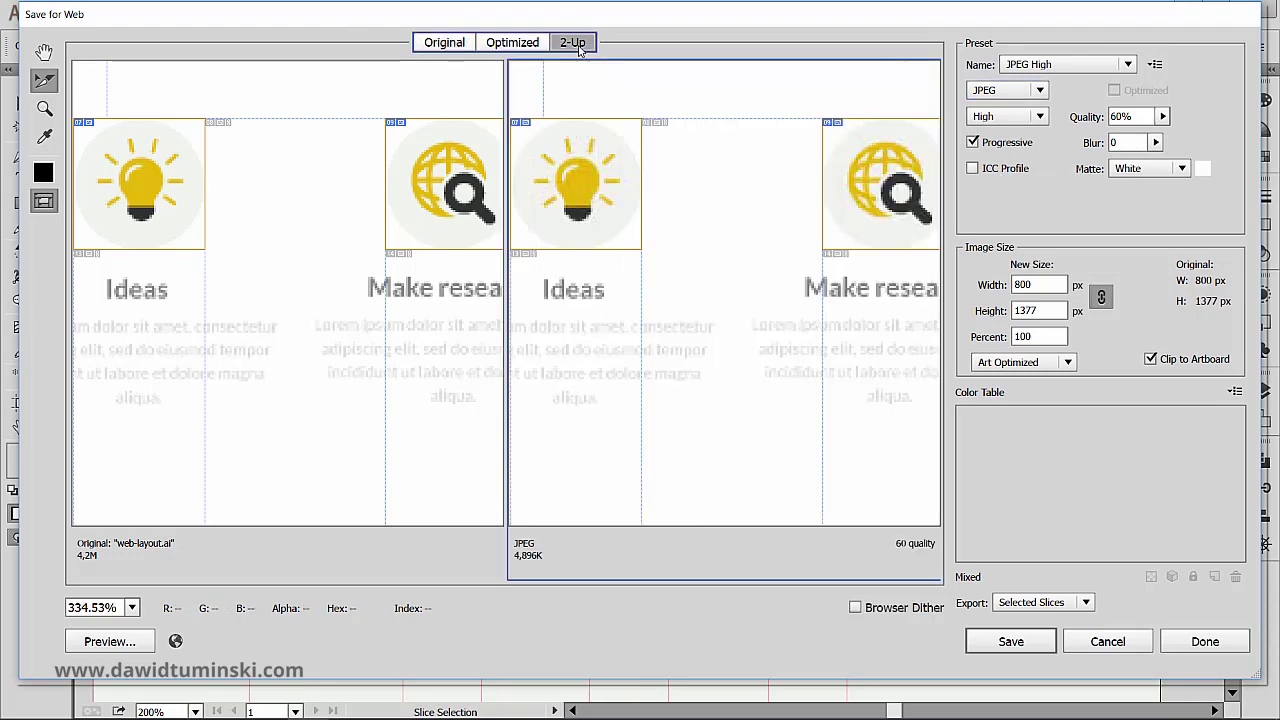
pyautogui.click(866, 229)
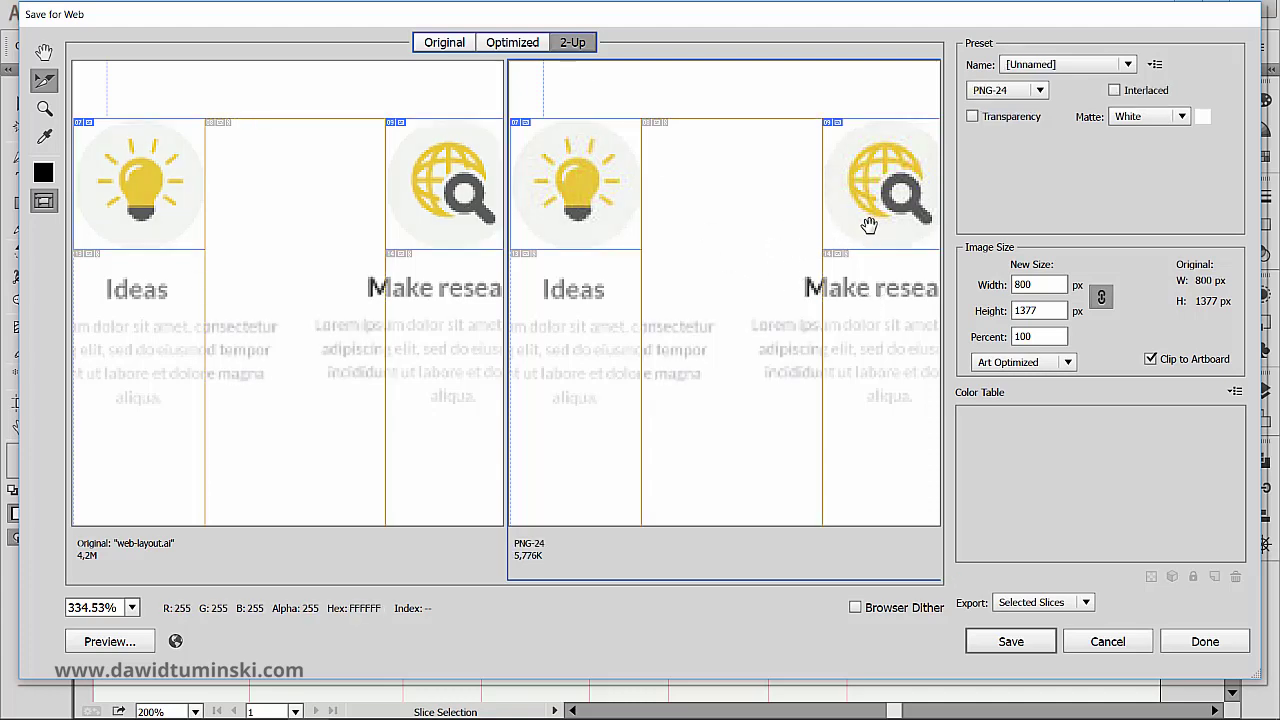
pyautogui.moveTo(866, 229); pyautogui.dragTo(706, 241)
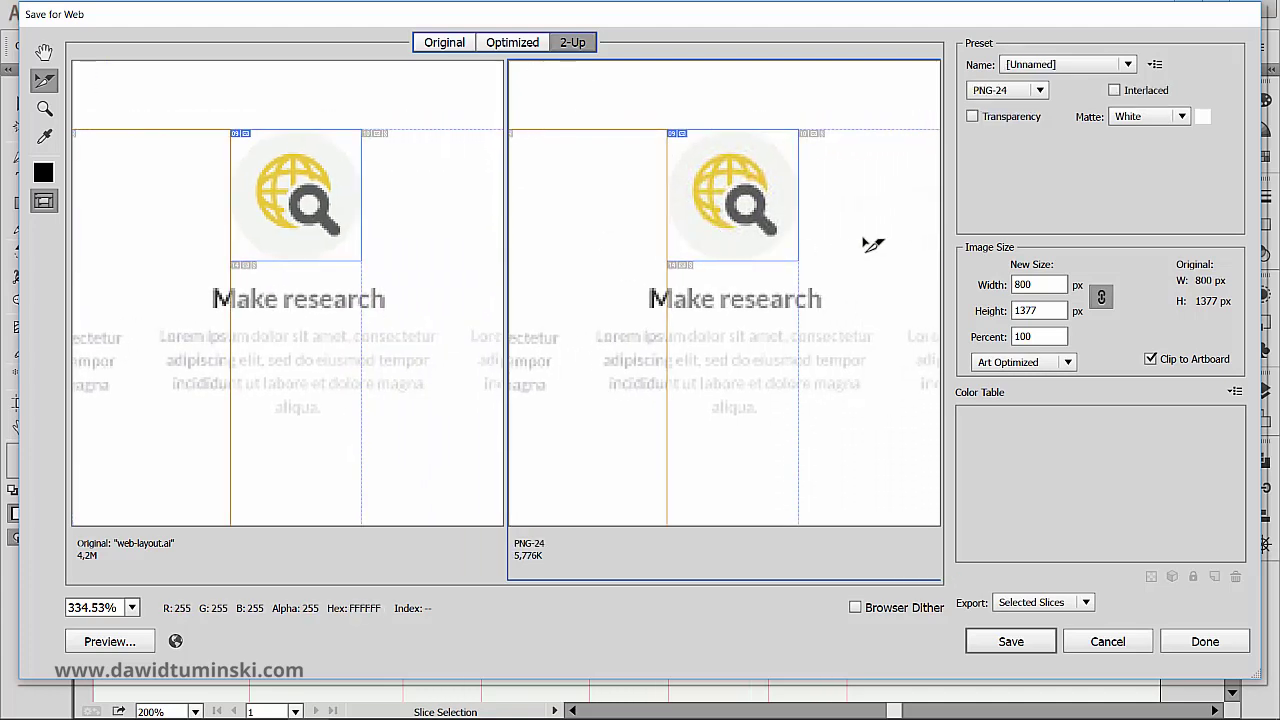
pyautogui.click(771, 199)
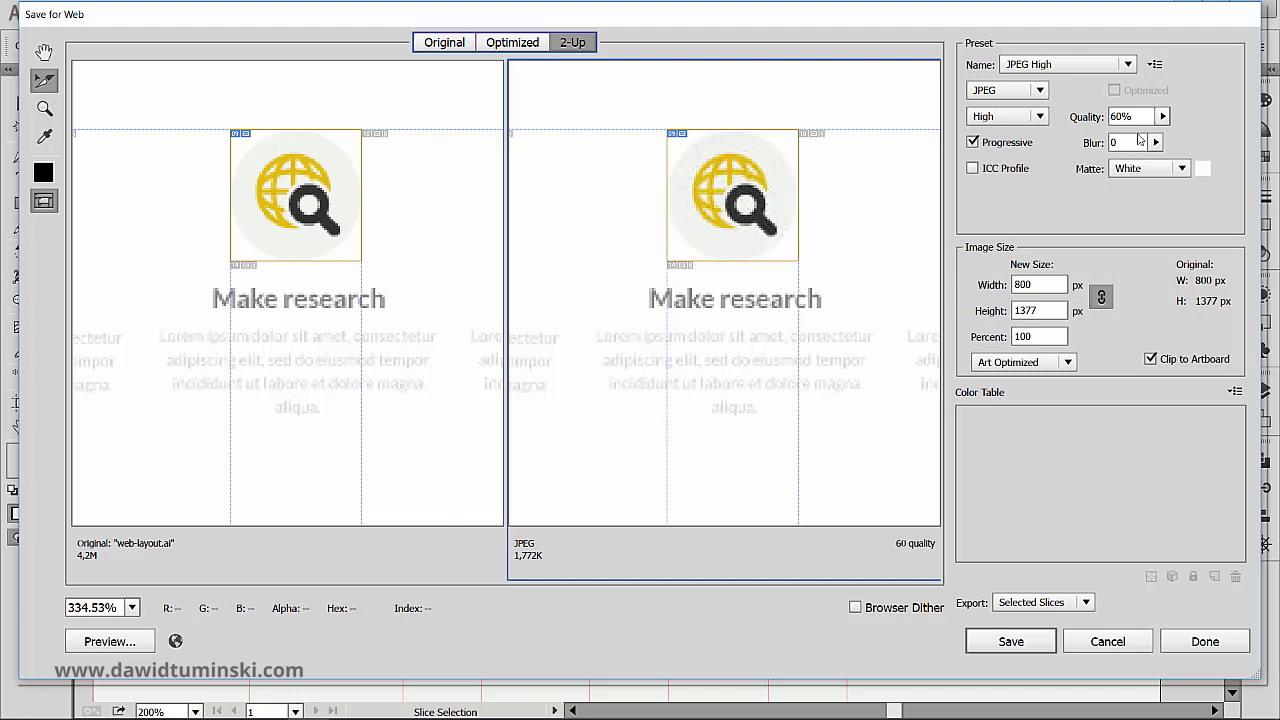
pyautogui.click(1162, 117)
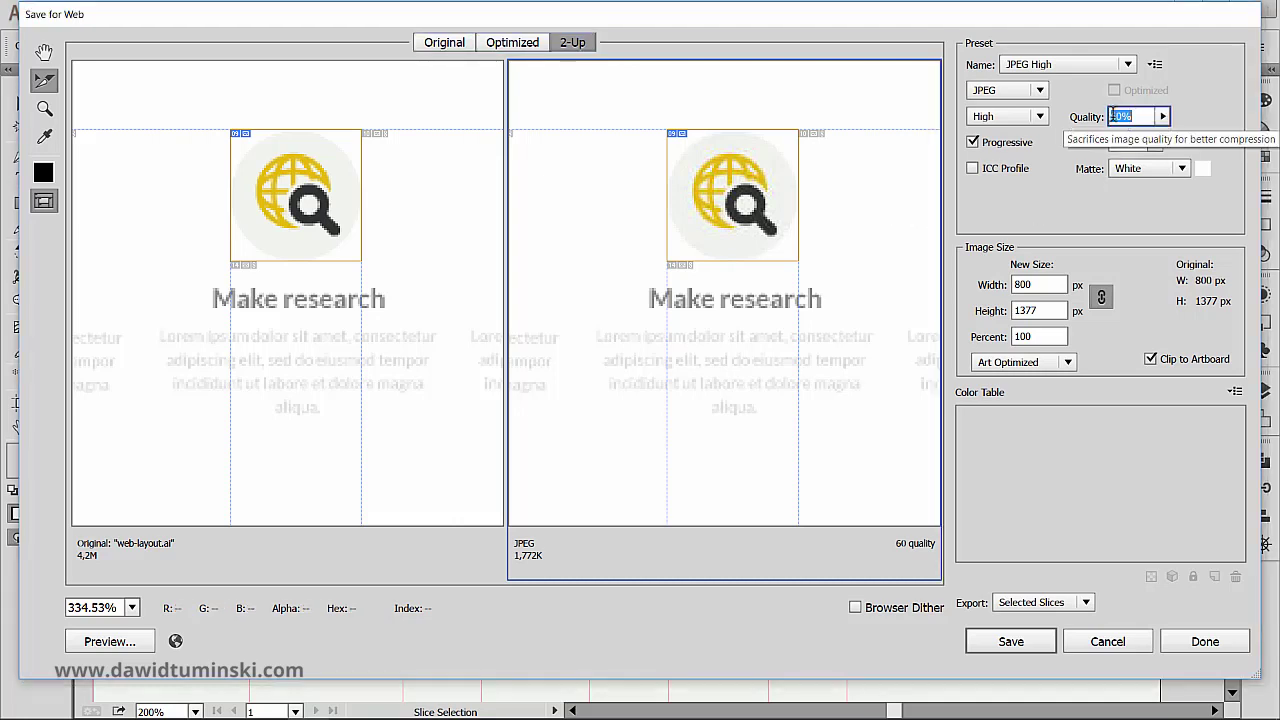
pyautogui.write('10')
pyautogui.press('Tab')
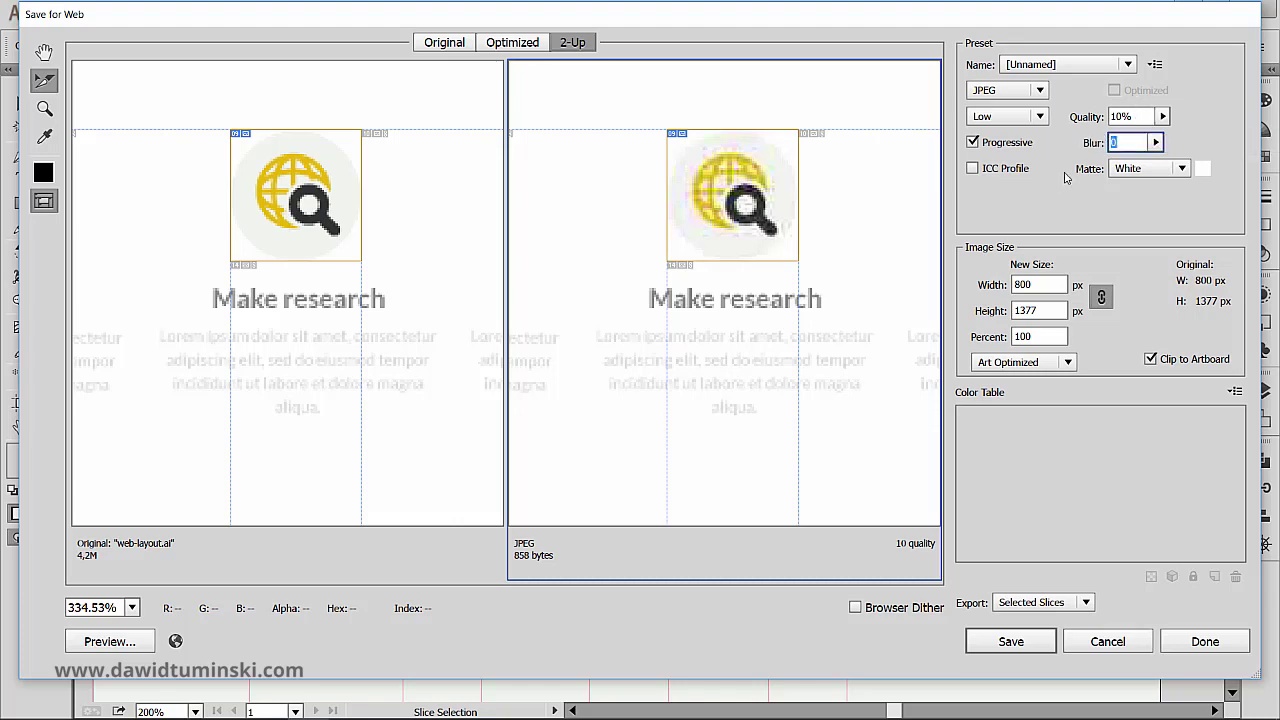
# Give the Ideas bulb slice JPEG at 100 quality after briefly trying PNG-8.
pyautogui.click(172, 278)
pyautogui.moveTo(177, 214); pyautogui.dragTo(344, 220)
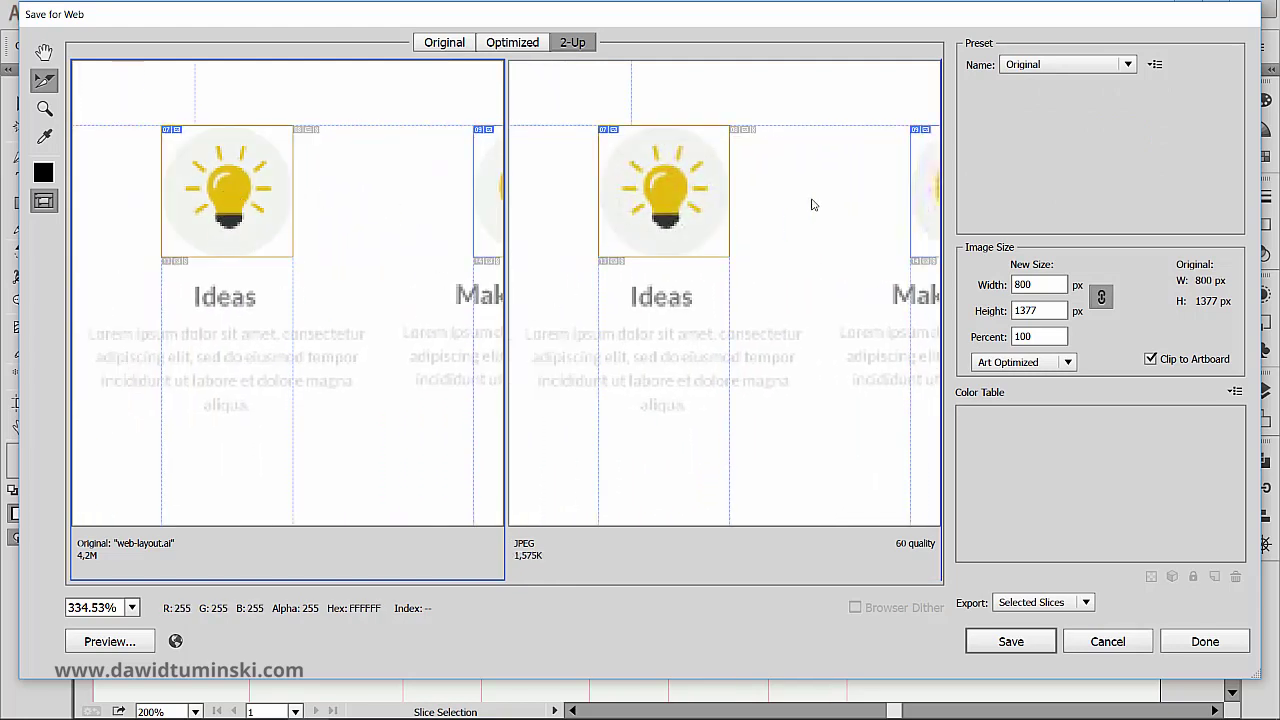
pyautogui.click(771, 203)
pyautogui.click(1012, 96)
pyautogui.click(1022, 151)
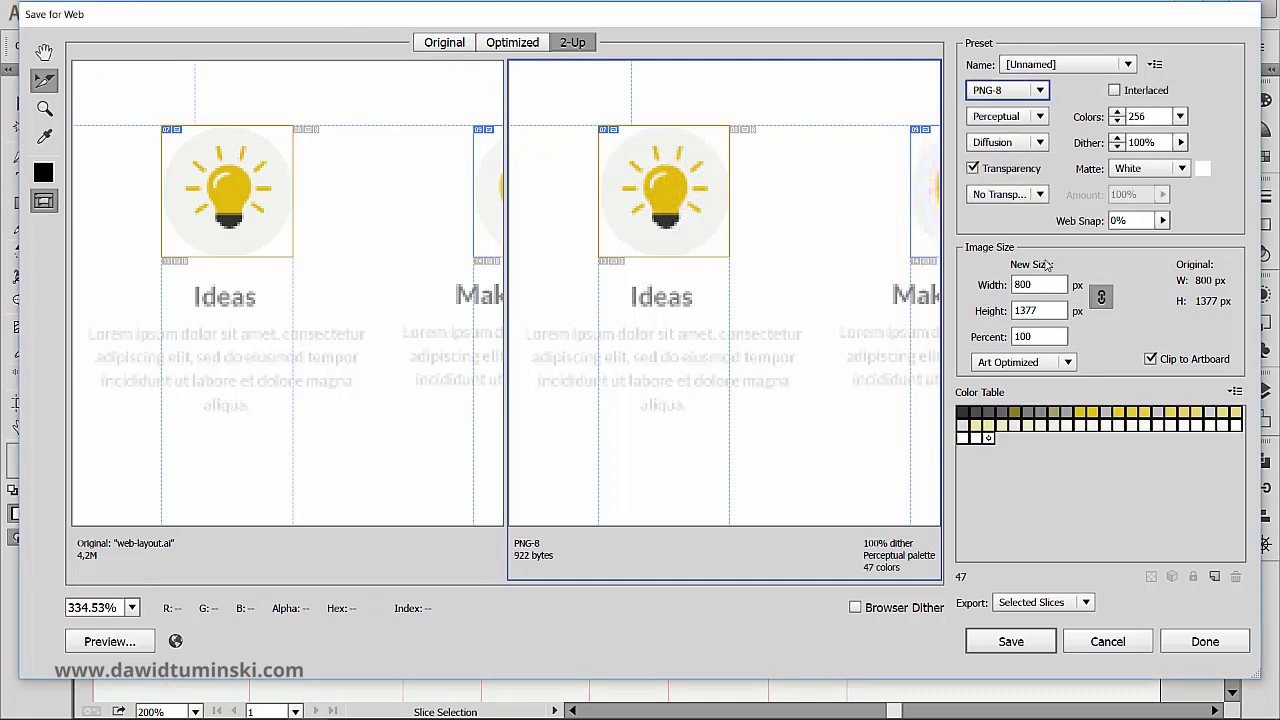
pyautogui.click(1040, 90)
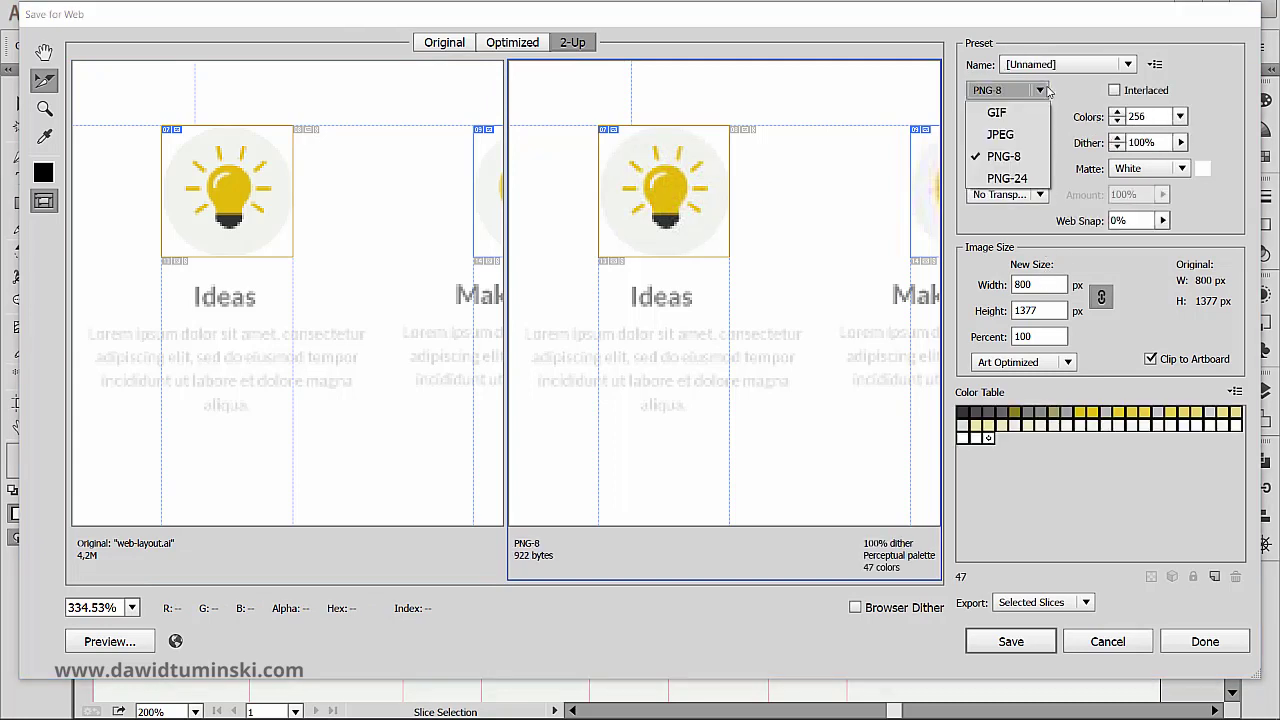
pyautogui.click(1030, 134)
pyautogui.click(1100, 128)
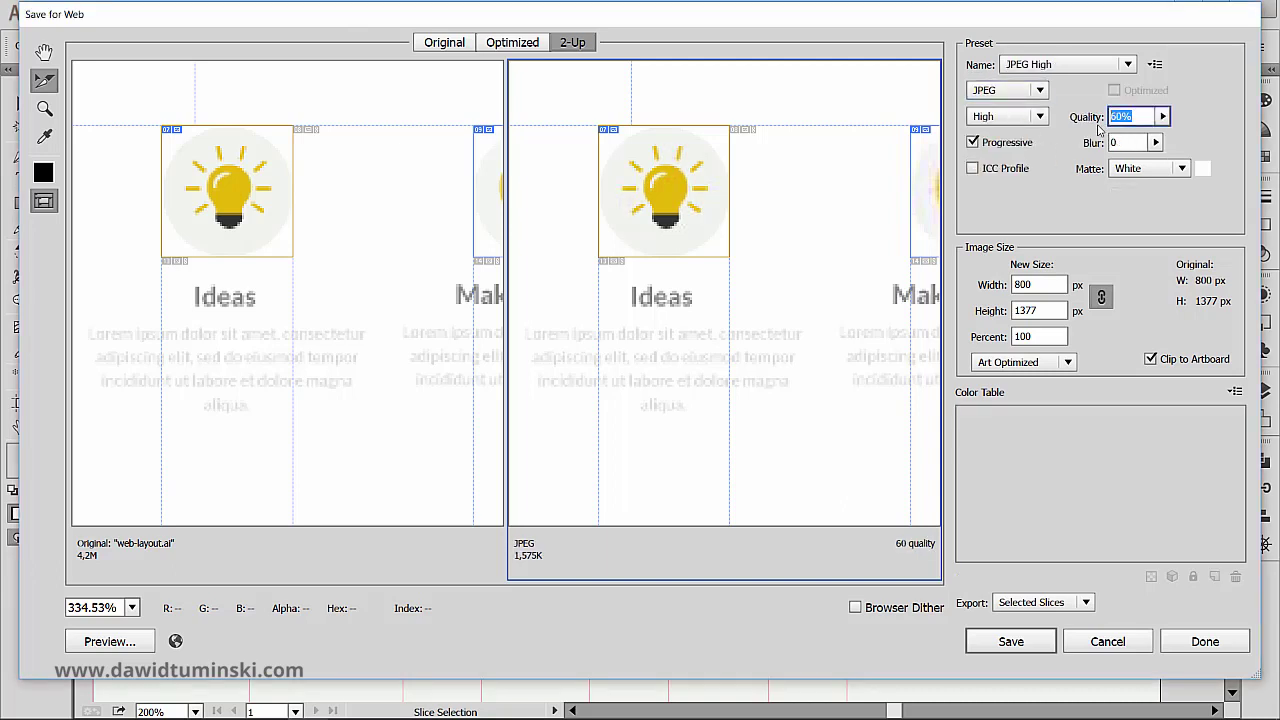
pyautogui.write('100')
pyautogui.press('Tab')
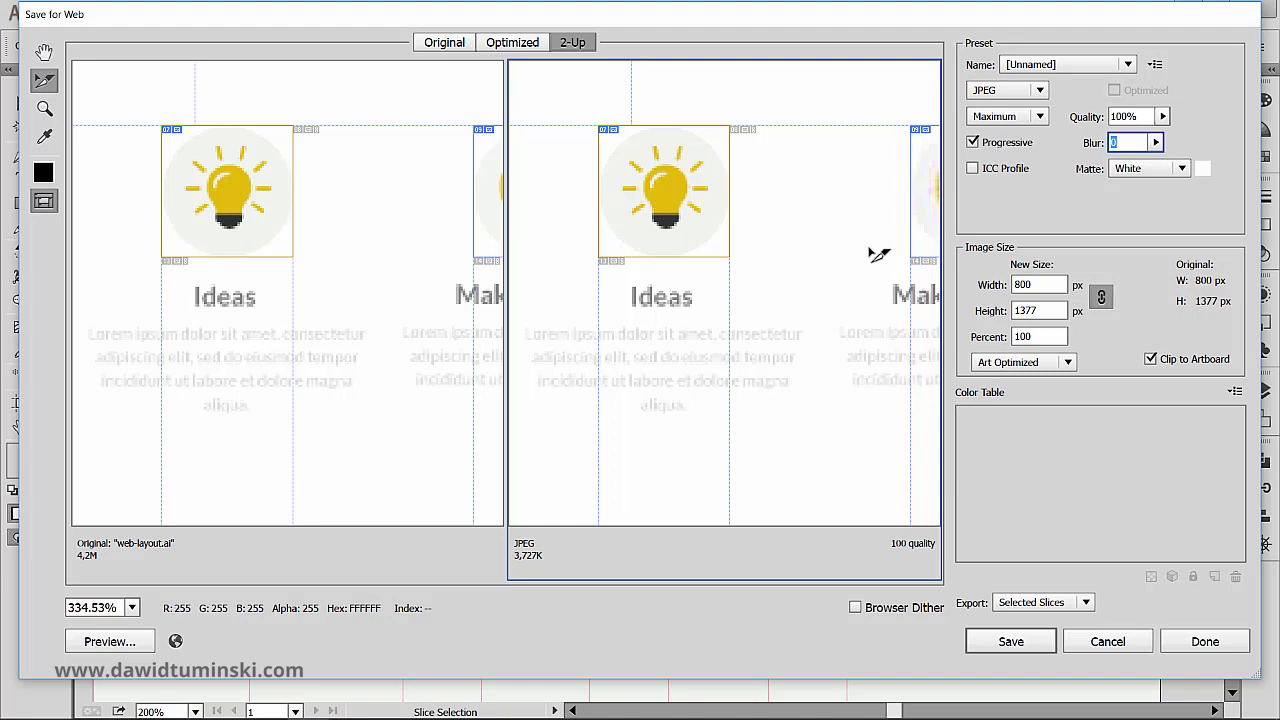
# Save the selected slices with Export kept at Selected Slices under the name 'icons'.
pyautogui.click(1086, 602)
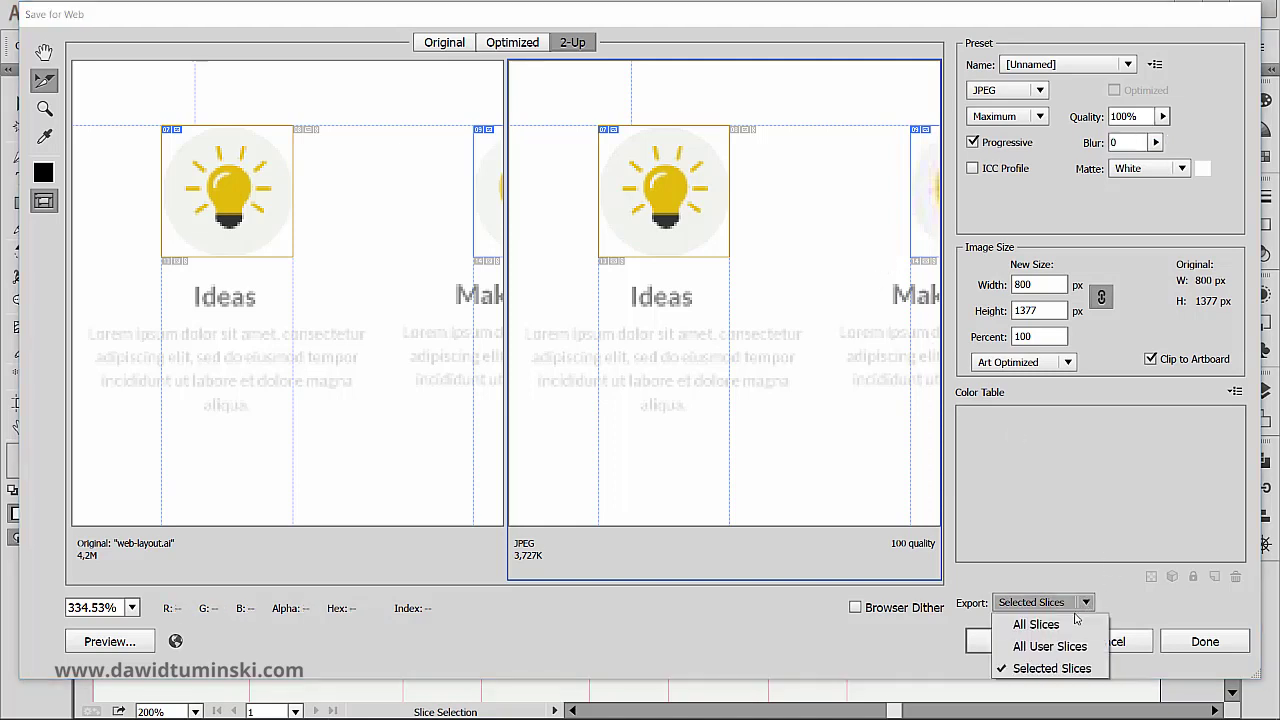
pyautogui.click(1068, 668)
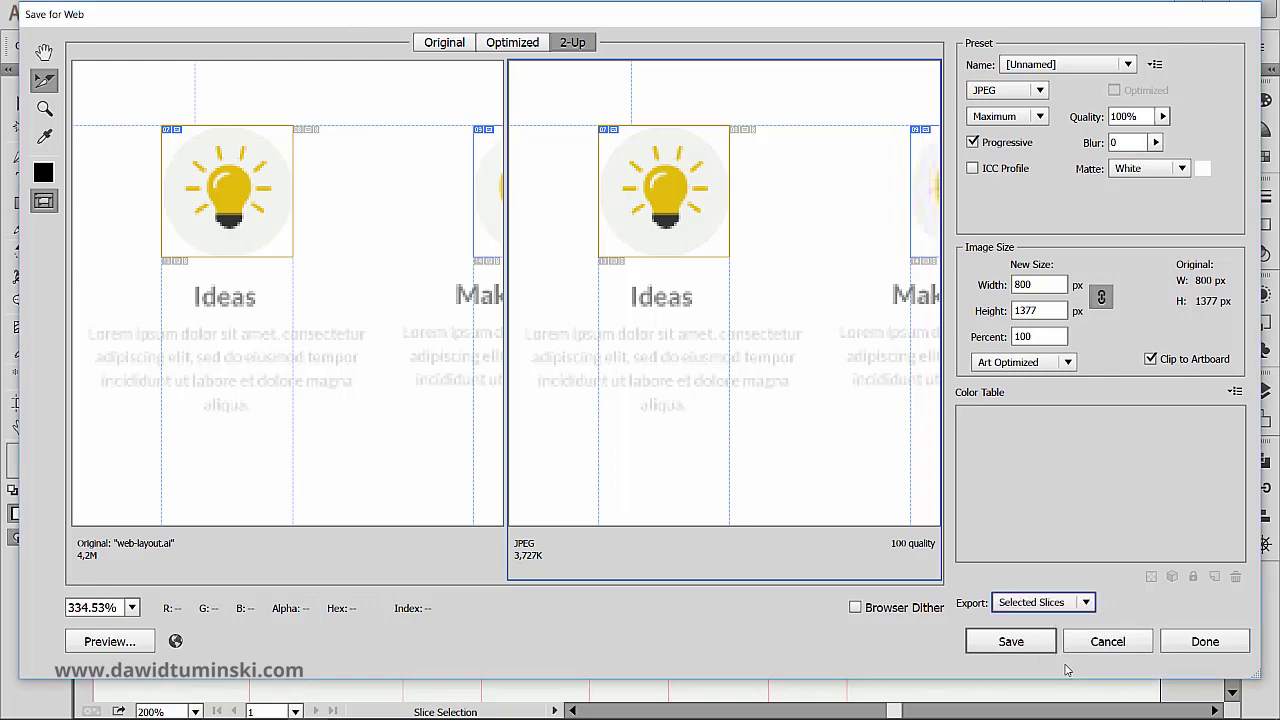
pyautogui.click(1016, 643)
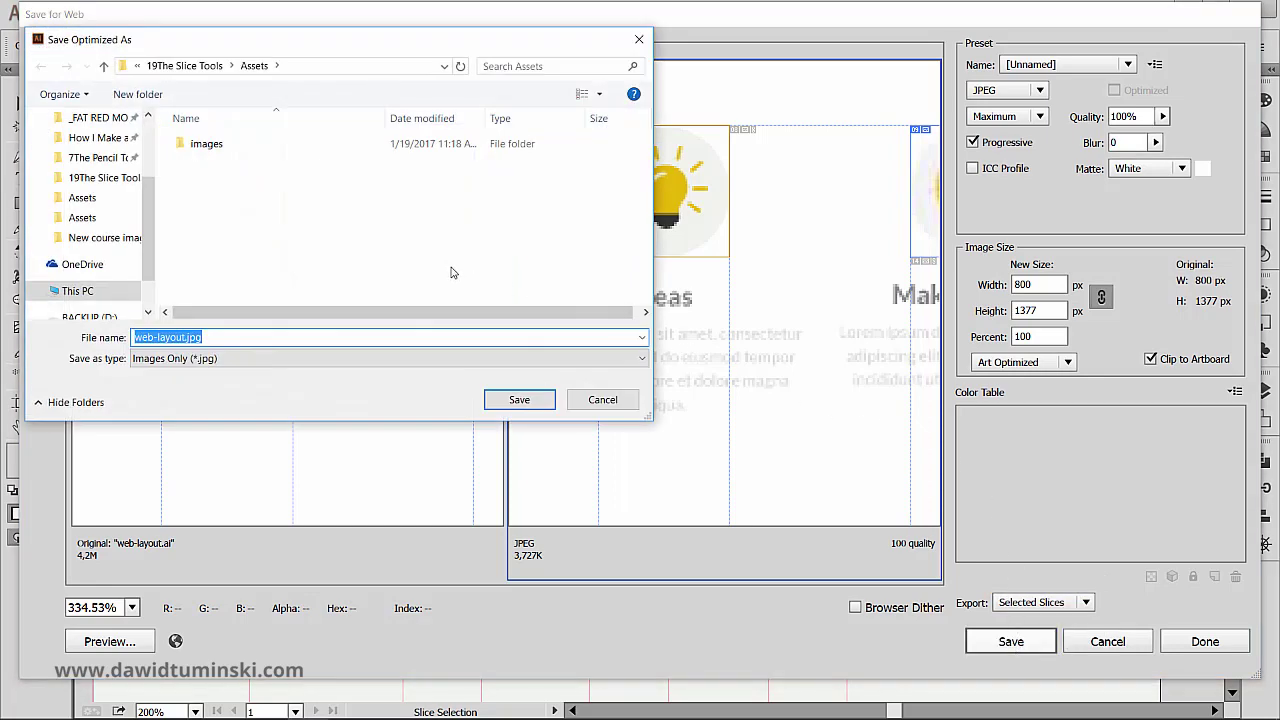
pyautogui.write('icons')
pyautogui.press('Return')
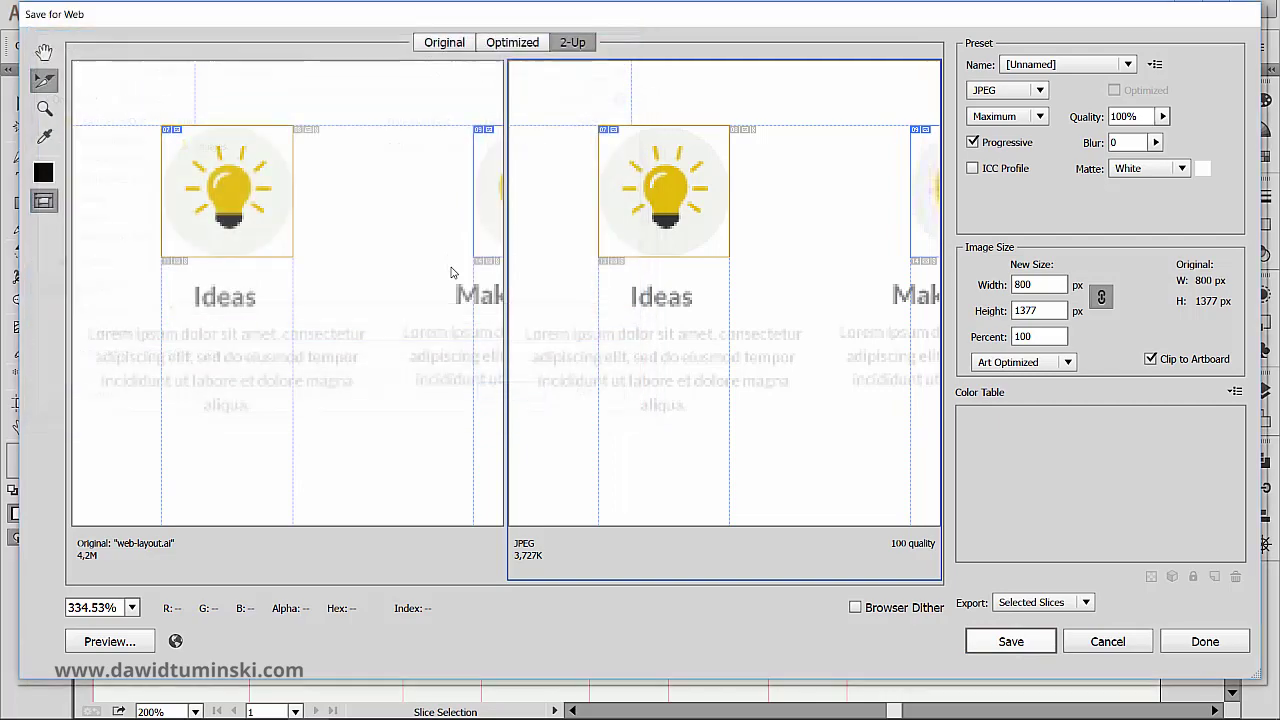
# Check the exported icon images in the images folder, then close the folder.
pyautogui.hotkey('alt', 'Tab')
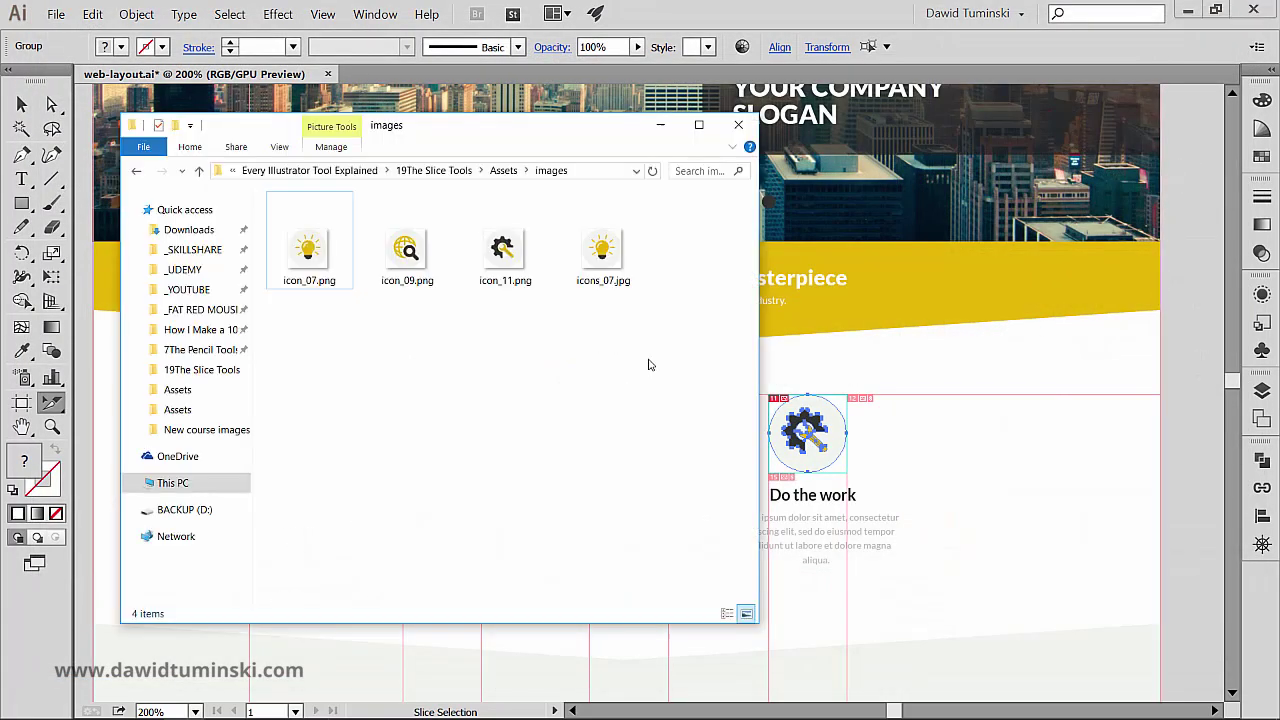
pyautogui.moveTo(648, 366); pyautogui.dragTo(320, 283)
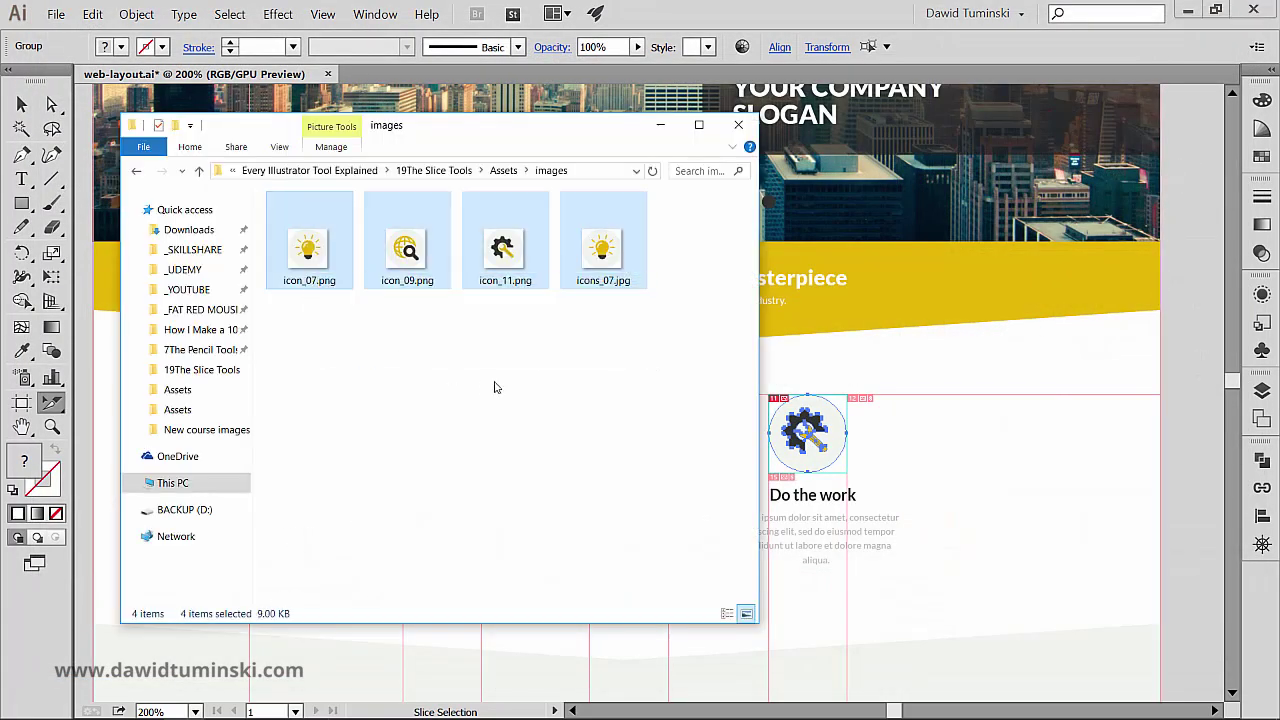
pyautogui.click(528, 410)
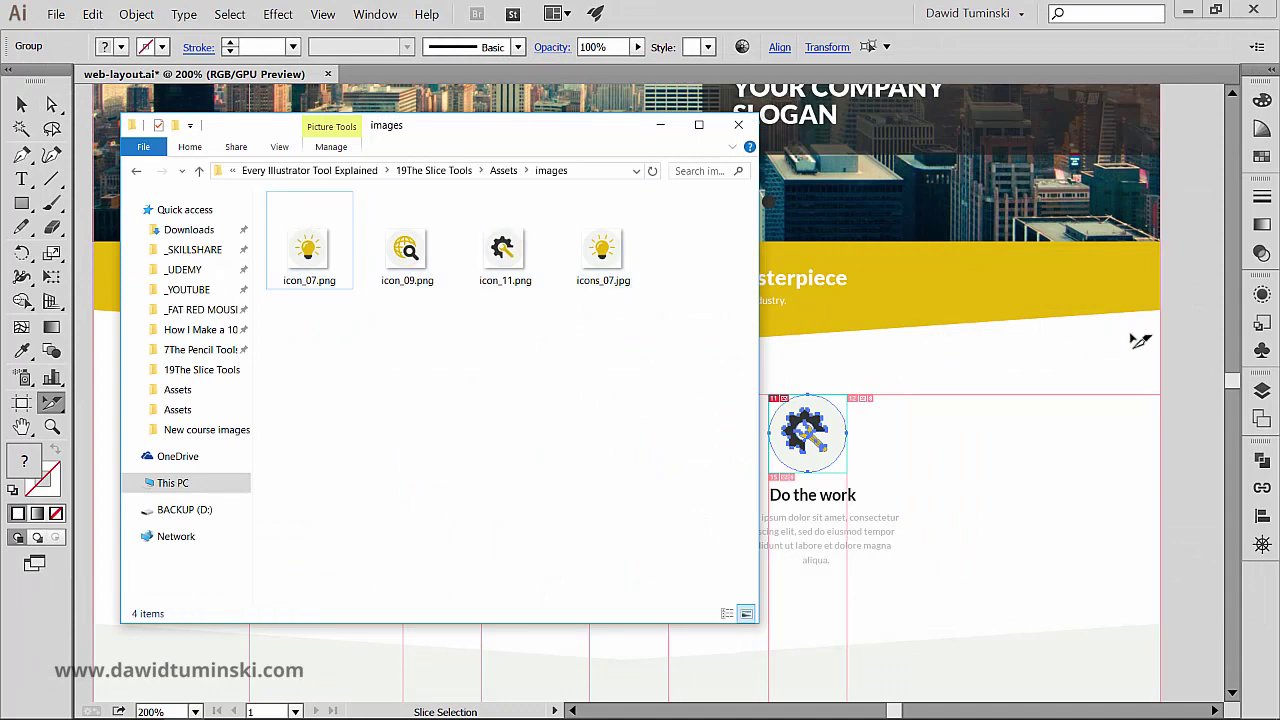
pyautogui.click(1182, 300)
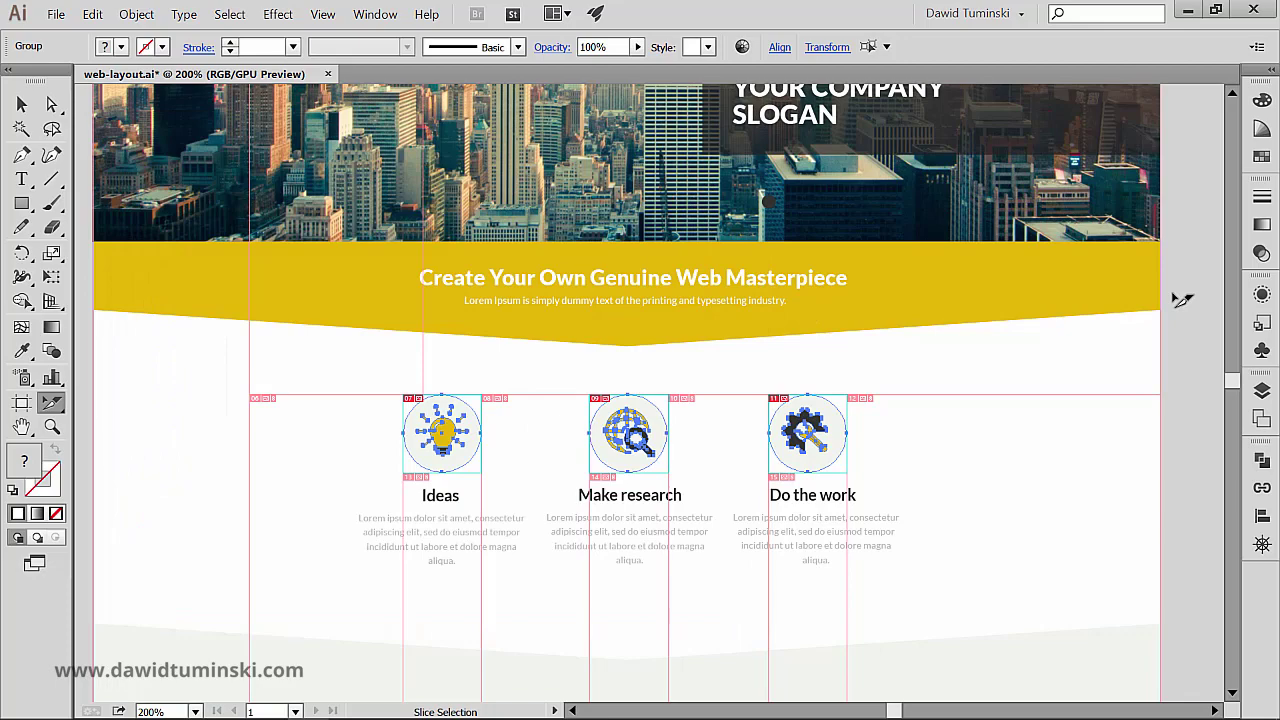